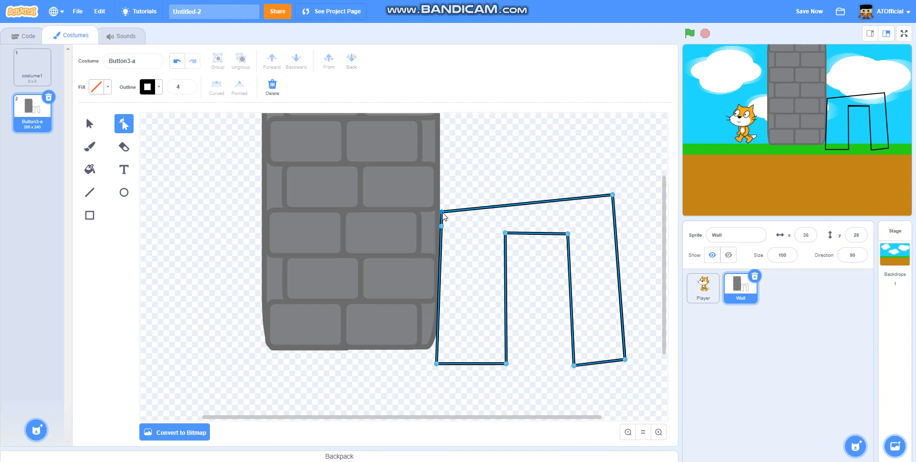
- Round the top of the outer arch outline by adding points on both sides and deleting the two upper corner points
left_click(622, 215)
left_click(614, 216)
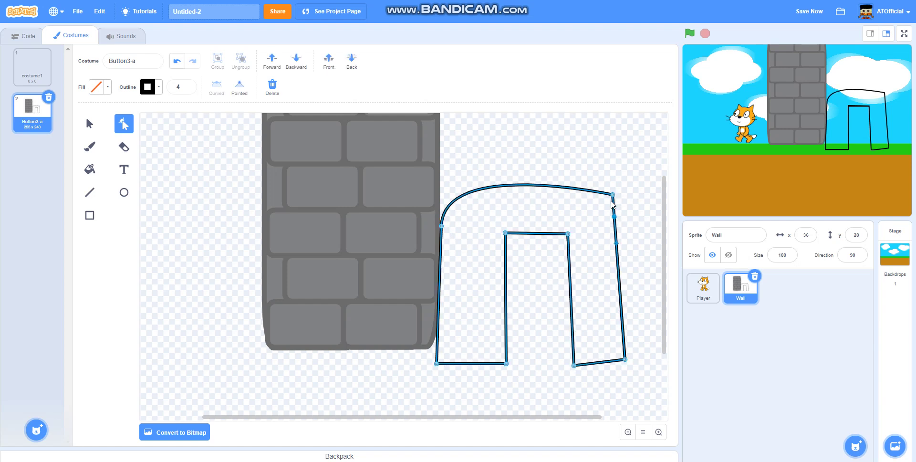
left_click(614, 200)
left_click(613, 195)
key("Delete")
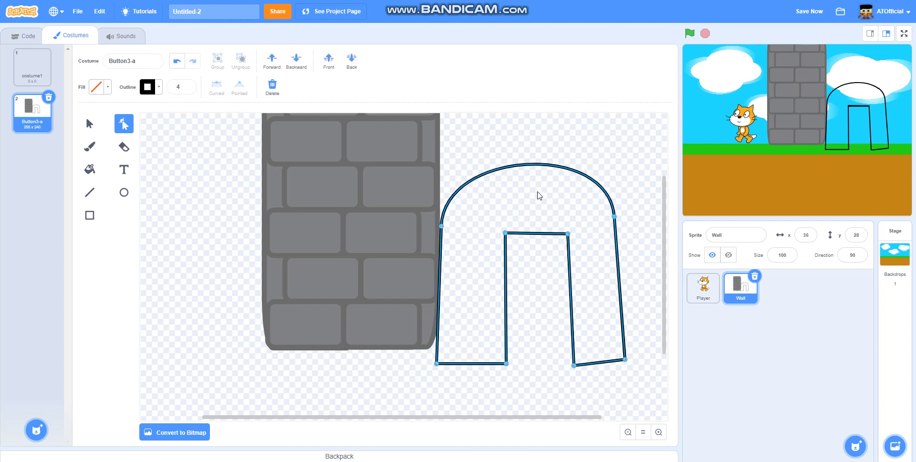
- Round the top of the arch's inner opening by adding a point on each side and deleting its upper corner points
left_click(505, 261)
left_click(505, 233)
key("Delete")
left_click(569, 259)
left_click(567, 233)
key("Delete")
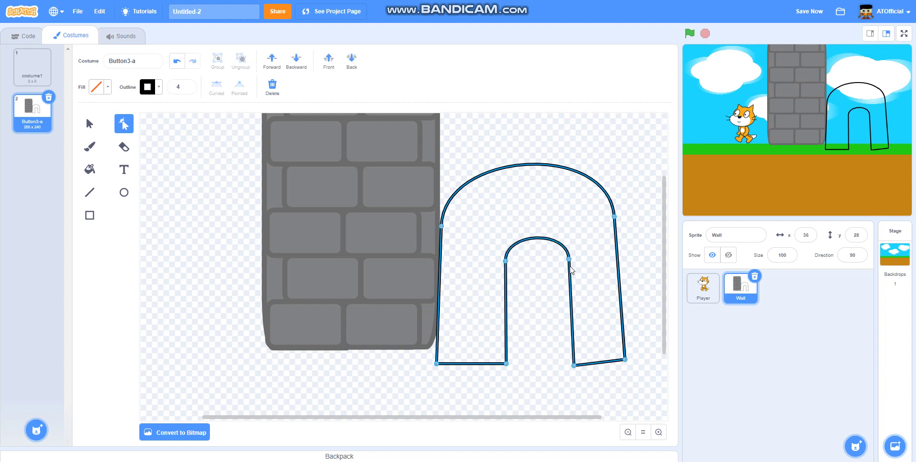
- Straighten the arch's right leg by leveling its two base points and repositioning the inner and outer upper points
left_click_drag(574, 365, 567, 365)
left_click_drag(627, 362, 627, 365)
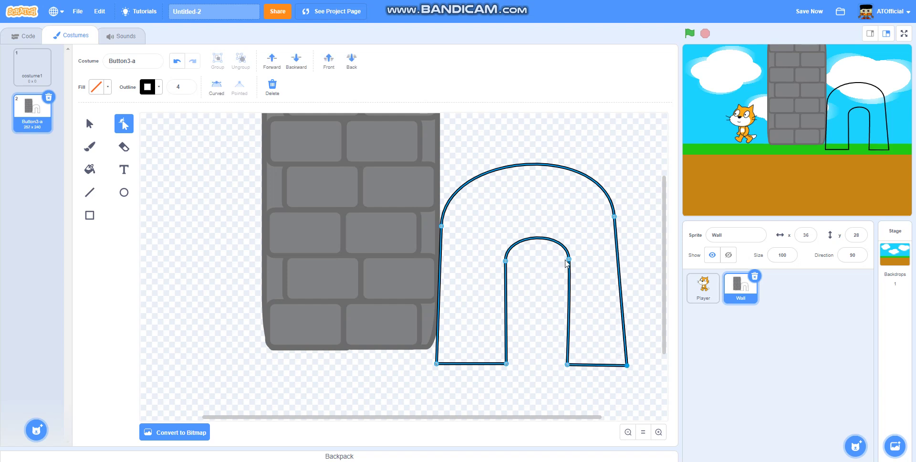
left_click_drag(569, 259, 563, 259)
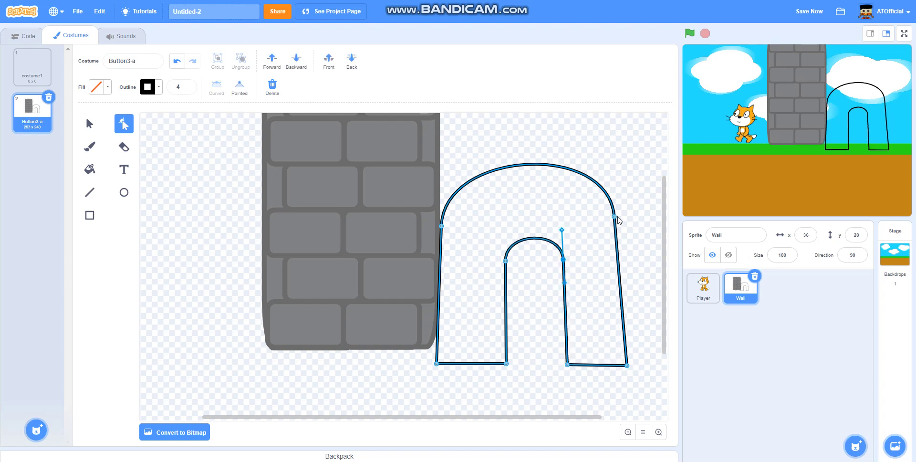
left_click_drag(614, 218, 621, 218)
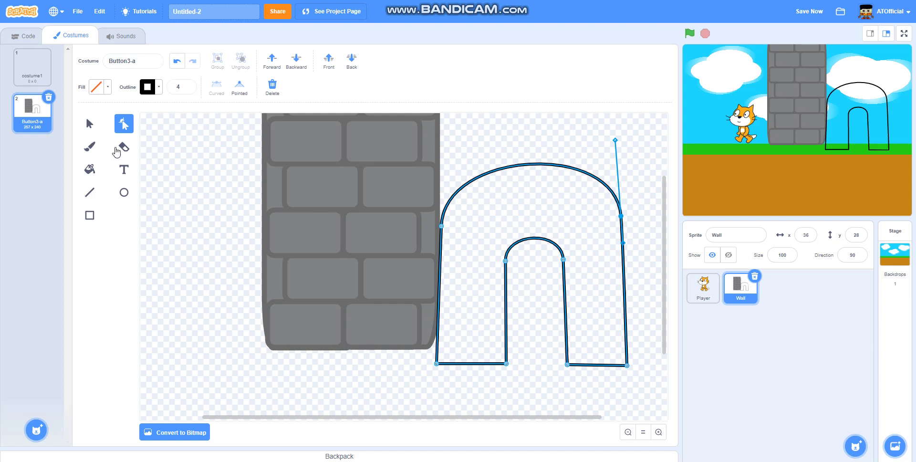
- Narrow the arch outline to about half its width and place it over the lower-left part of the brick wall
left_click(91, 125)
left_click_drag(628, 262, 523, 265)
left_click_drag(442, 267, 329, 280)
scroll(315, 206, "up", 2)
- Reshape the outline's lower-left corner and left side to follow the wall's rounded corner and left edge
left_click(123, 125)
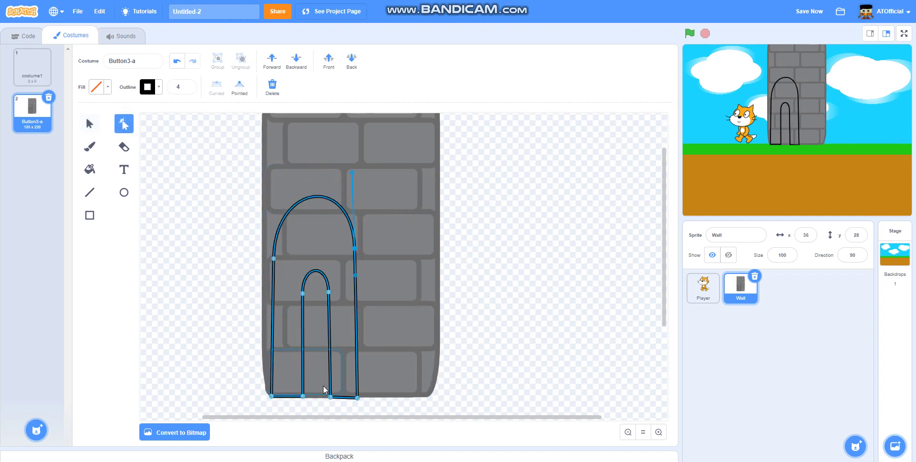
mouse_move(271, 396)
left_mouse_down()
mouse_move(265, 382)
mouse_move(267, 391)
left_mouse_up()
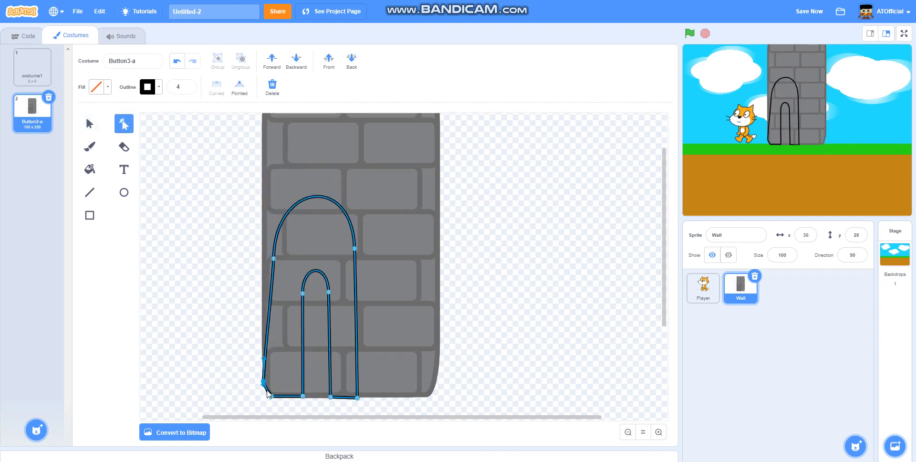
left_click(239, 401)
left_click(261, 337)
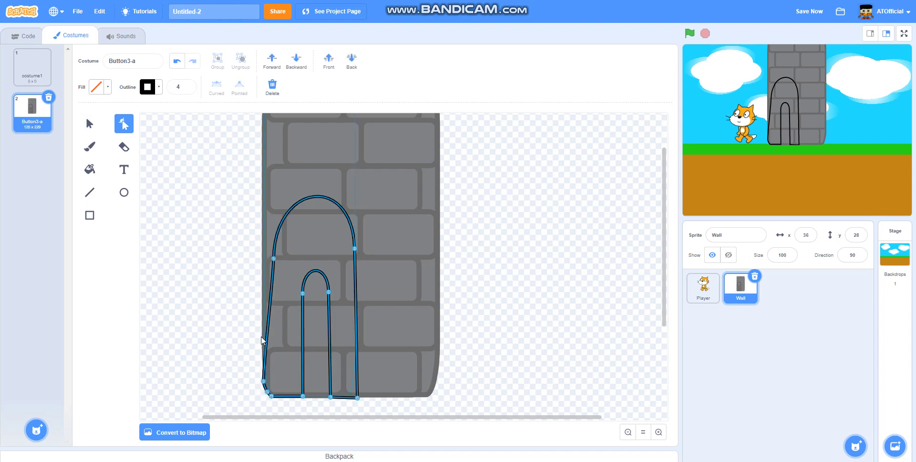
left_click_drag(269, 330, 265, 299)
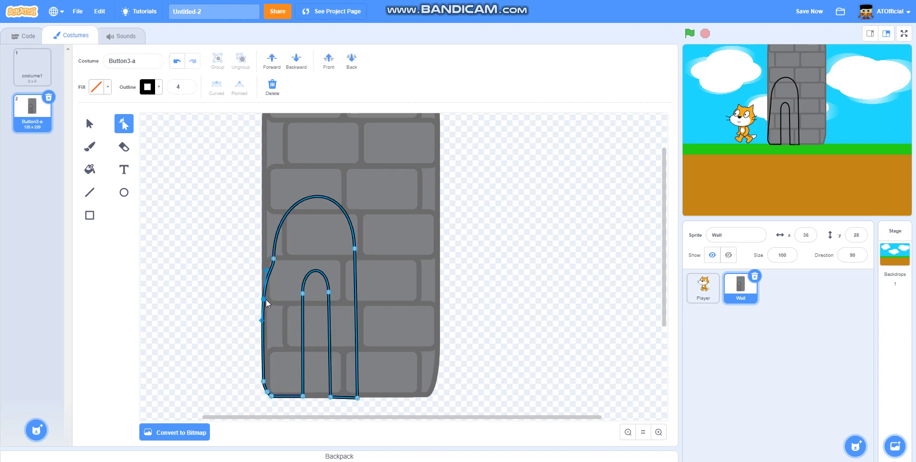
- Move the outline's upper-left point to the wall's edge, then lower the curve by adding a point and deleting the upper one
left_click_drag(273, 258, 260, 234)
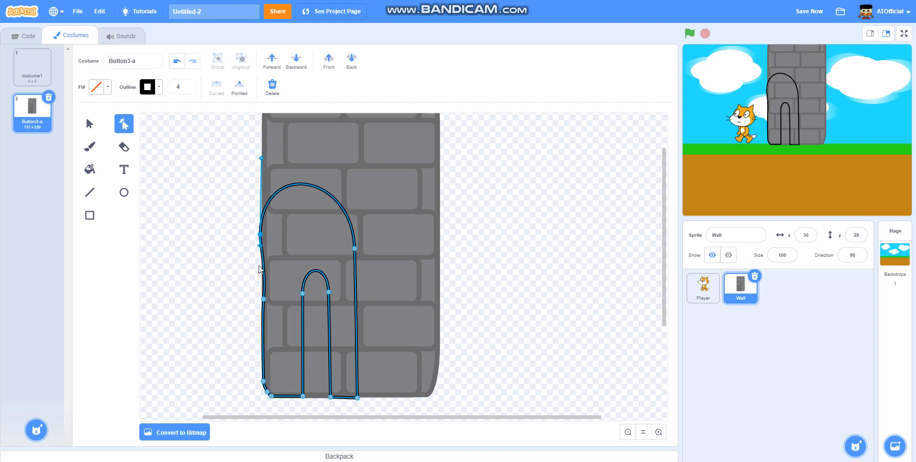
left_click(266, 284)
left_click(259, 233)
key("Delete")
- Try to flatten the outline's curved top with an added point, then delete that point
left_click_drag(341, 229, 313, 242)
left_click(279, 244)
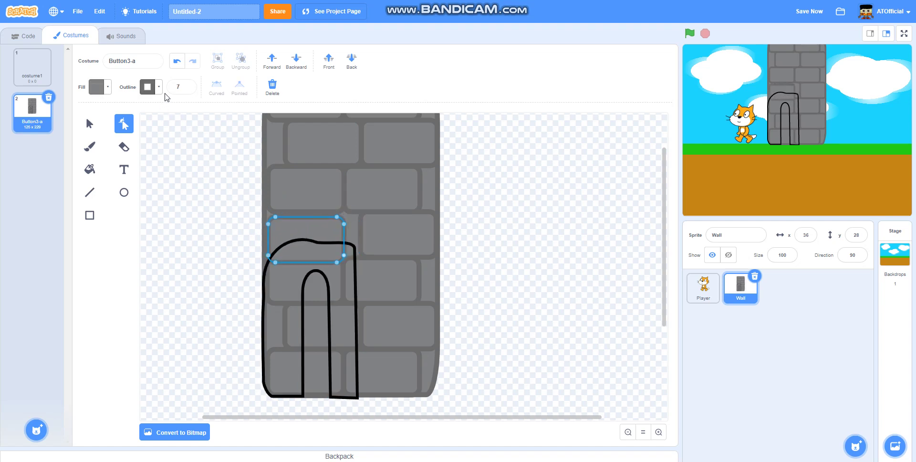
left_click(176, 61)
left_click(303, 242)
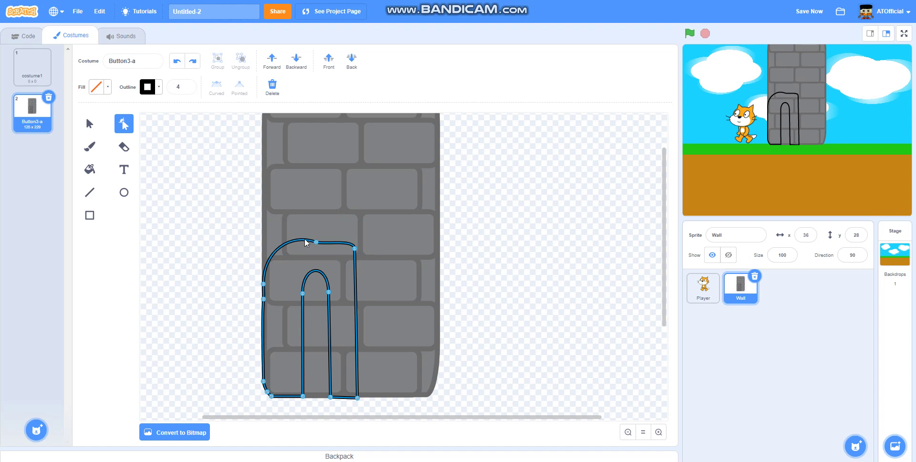
double_click(296, 242)
double_click(315, 243)
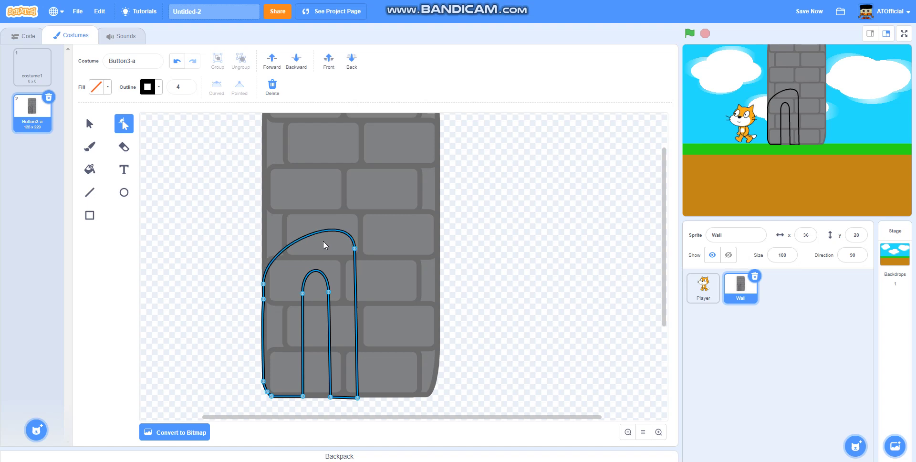
- Erase the curved top of the outer arch outline
mouse_move(278, 255)
left_mouse_down()
mouse_move(270, 242)
mouse_move(401, 234)
left_mouse_up()
left_click(124, 147)
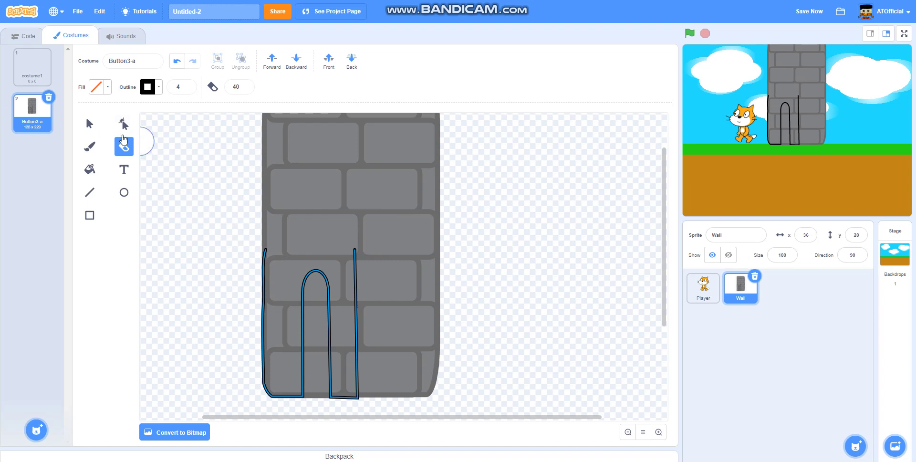
- Straighten the outline's left side and join its two open upper ends with a horizontal line
left_click(124, 124)
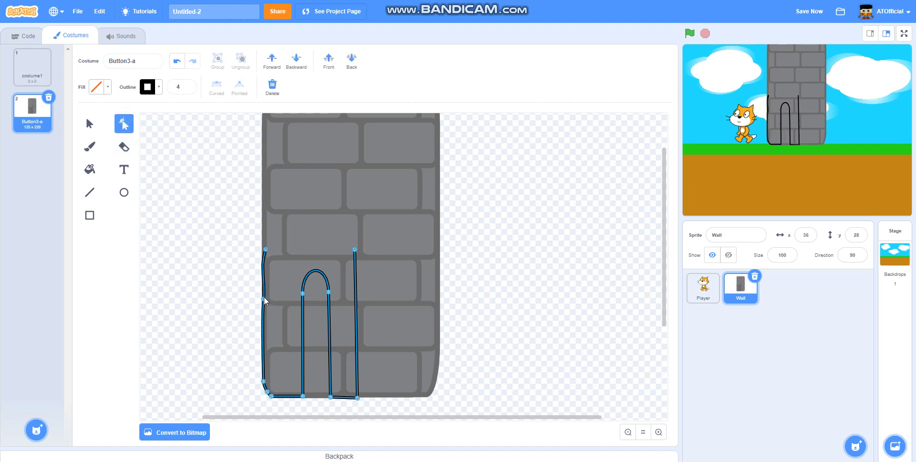
mouse_move(264, 298)
left_mouse_down()
mouse_move(263, 247)
mouse_move(353, 248)
left_mouse_up()
left_click(266, 249)
key("Delete")
left_click(89, 192)
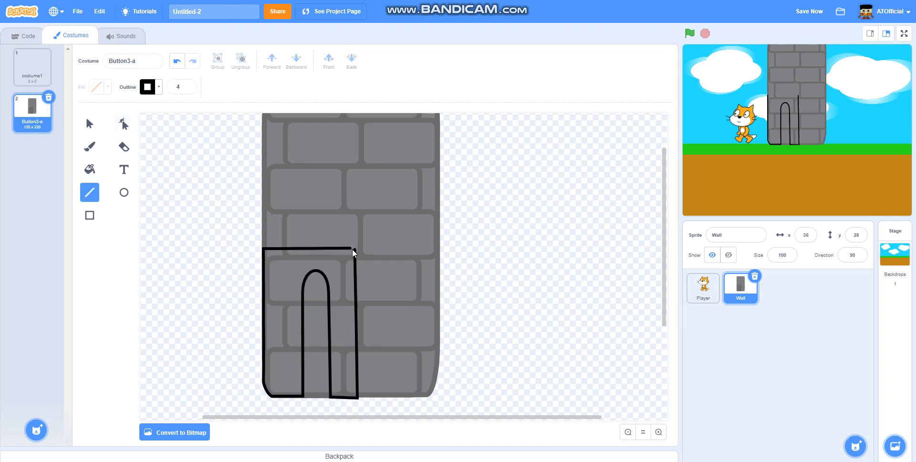
- Adjust the outline's lower-right corner, shift the inner opening's base points left and delete its upper-left point
left_click(124, 124)
left_click(329, 356)
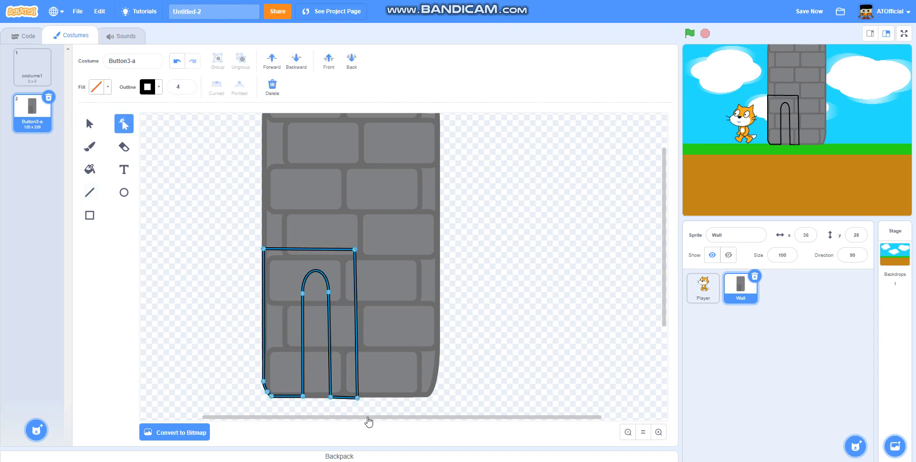
left_click_drag(358, 397, 359, 399)
mouse_move(303, 396)
left_mouse_down()
mouse_move(282, 397)
mouse_move(311, 397)
left_mouse_up()
left_click(303, 293)
key("Delete")
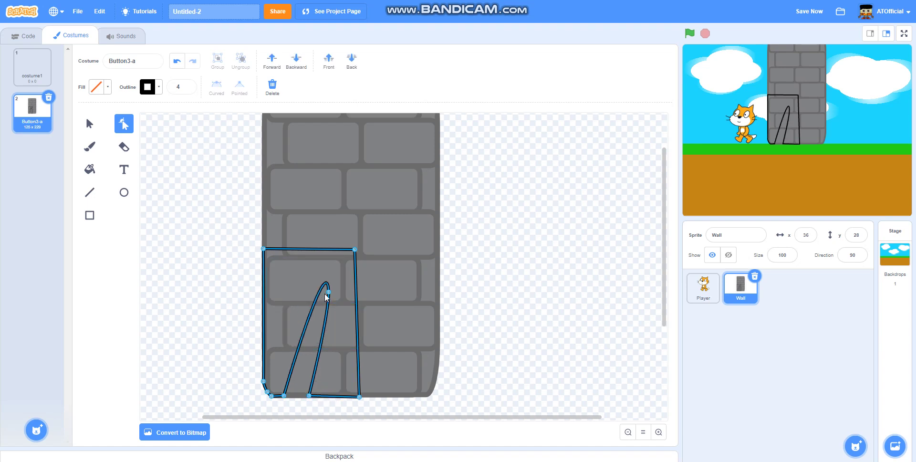
- Rebuild the inner opening as a narrow arch by moving its remaining upper point left and adding points along its top and right side
left_click_drag(328, 292, 288, 302)
left_click(213, 304)
left_click(309, 360)
left_click_drag(307, 339, 308, 314)
double_click(304, 291)
left_click(296, 292)
left_click_drag(309, 314, 304, 301)
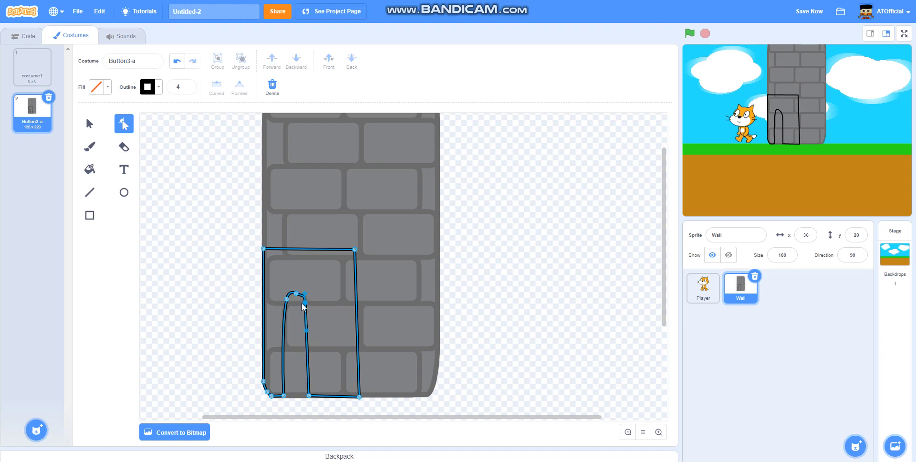
- Smooth the rounded top of the inner opening by adjusting its upper points
left_click(287, 301)
left_click(299, 294)
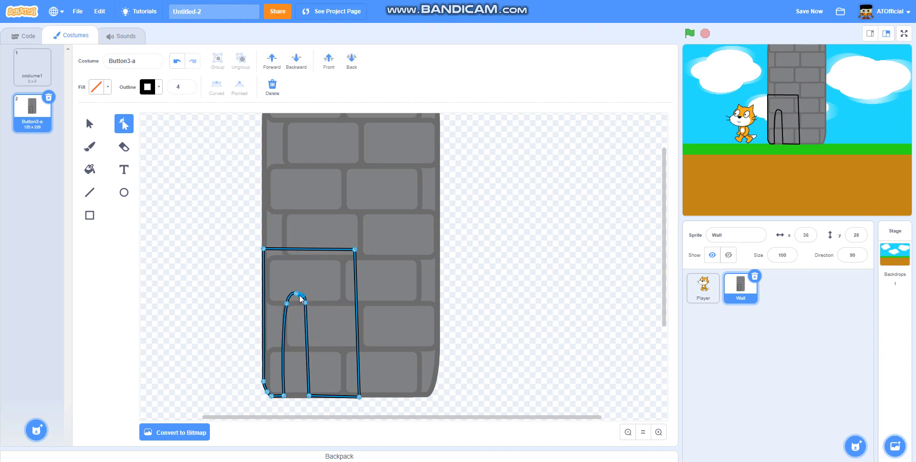
double_click(295, 293)
left_click(235, 299)
- Try filling the shape with the dark grey sampled from the wall's mortar, then undo the fill
left_click(284, 385)
left_click(99, 87)
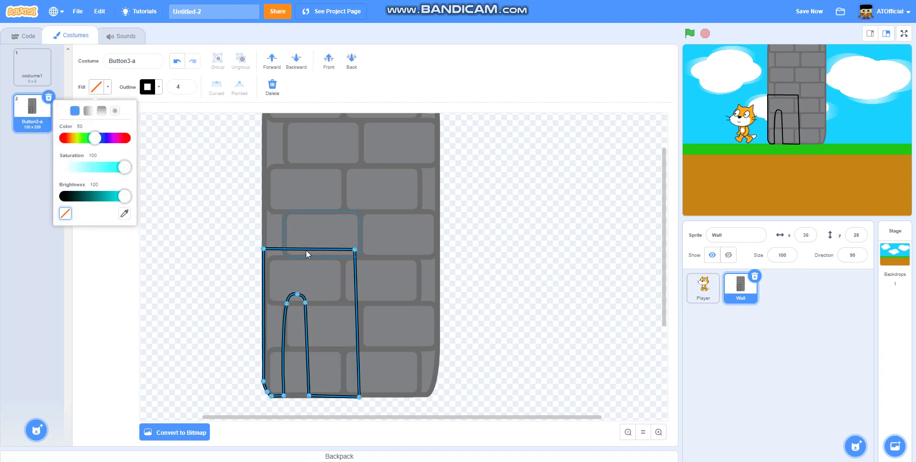
left_click(124, 213)
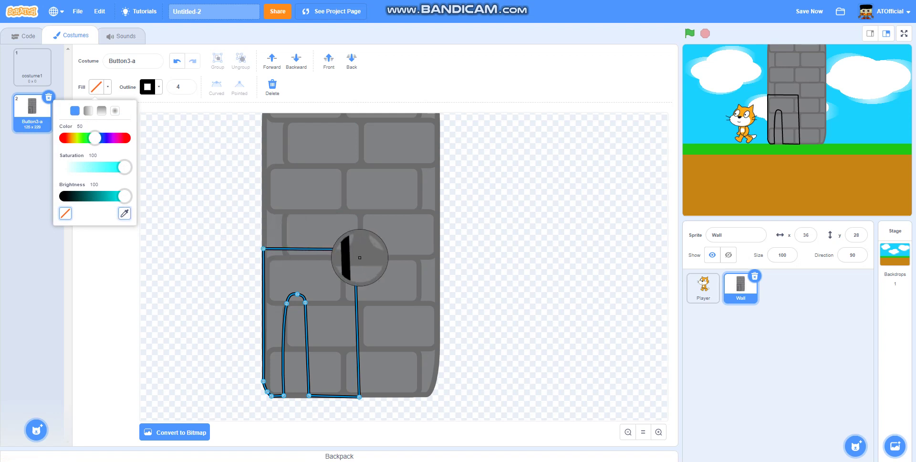
left_click(319, 259)
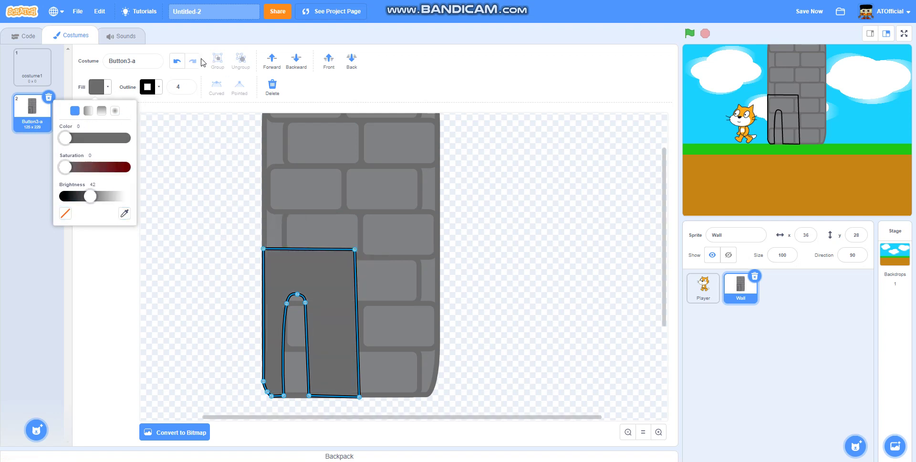
left_click(177, 61)
- Reduce the shape's outline width to 2
left_click(187, 90)
left_click(188, 89)
left_click(187, 90)
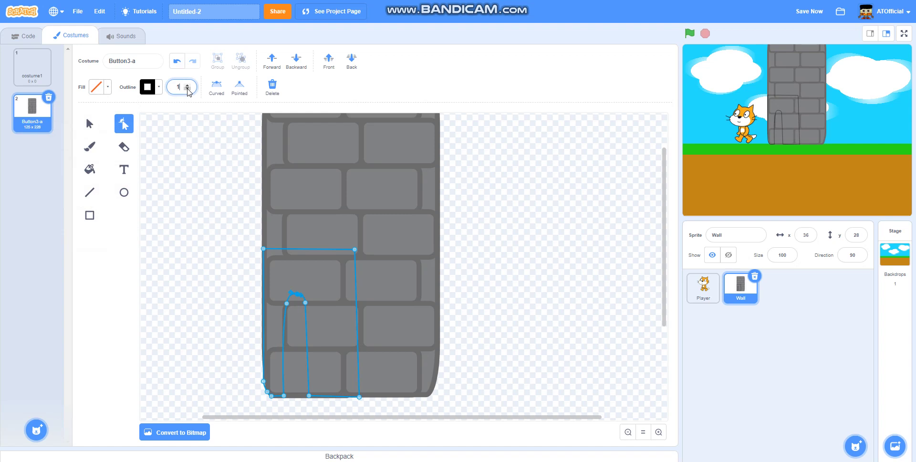
left_click(188, 90)
left_click(187, 84)
left_click(188, 84)
- Recolor the shape's outline with the dark grey sampled from the wall's mortar and set the outline width to 4
left_click(148, 86)
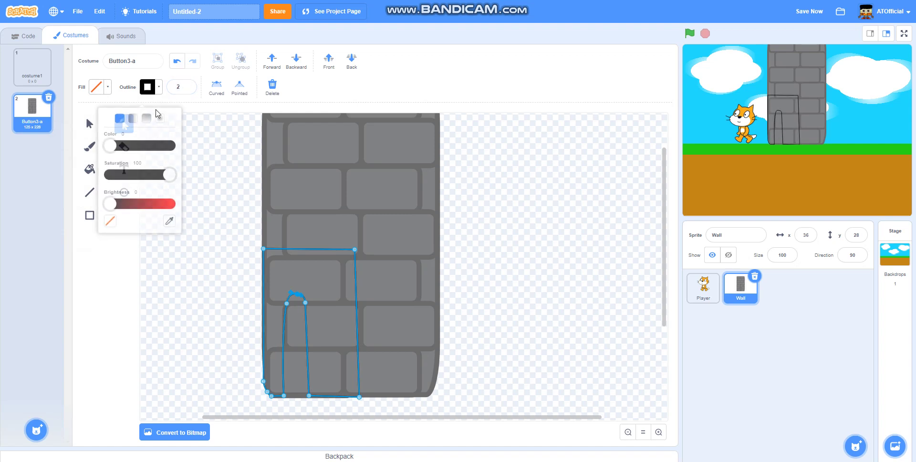
left_click(358, 226)
left_click(187, 85)
left_click(187, 85)
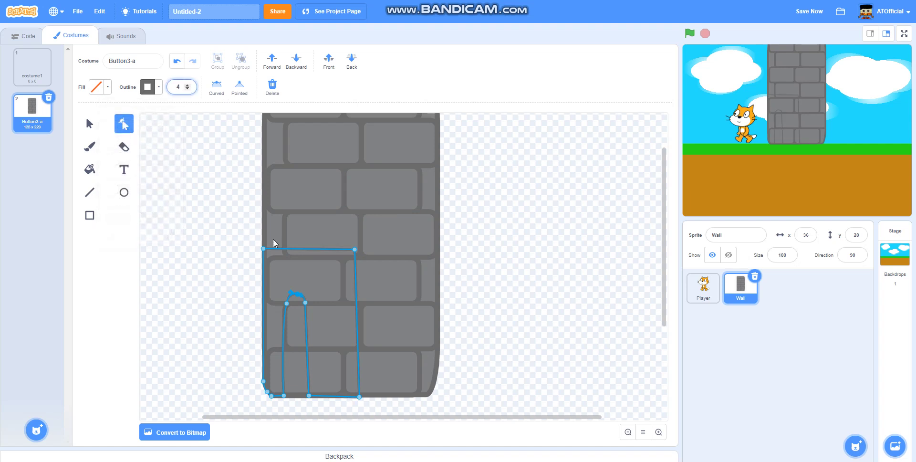
- Align the shape's top edge with the mortar line below the third visible full brick row and its right edge with the vertical brick joint
left_click_drag(264, 249, 264, 257)
left_click_drag(351, 249, 353, 257)
left_click_drag(360, 402, 344, 395)
left_click(175, 61)
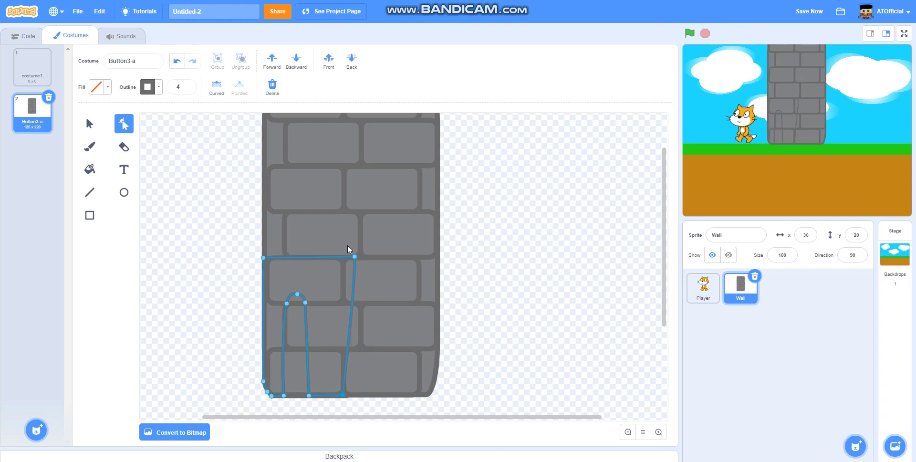
left_click_drag(354, 257, 343, 259)
left_click(587, 310)
- Round the shape's upper-right corner by replacing its corner point with new points along the top and right edges
left_click(305, 324)
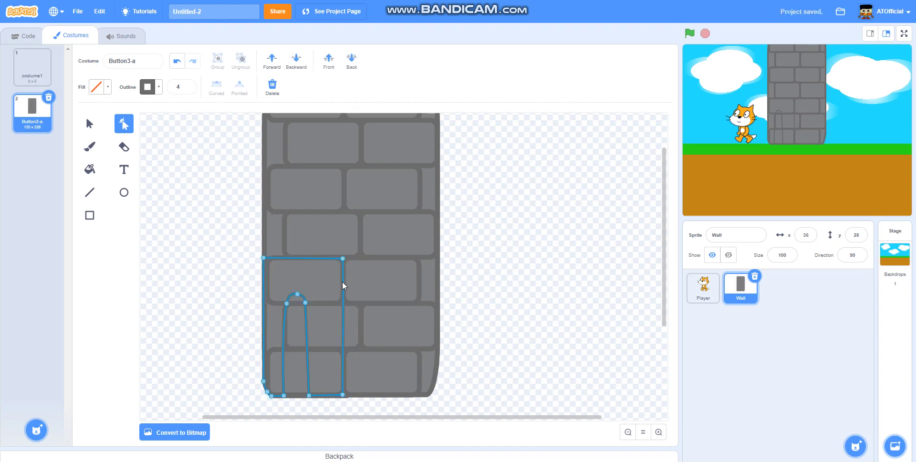
left_click(342, 258)
key("Delete")
left_click(318, 262)
left_click_drag(311, 257, 309, 260)
left_click(197, 244)
left_click(302, 256)
left_click(299, 255)
left_click_drag(306, 256, 337, 257)
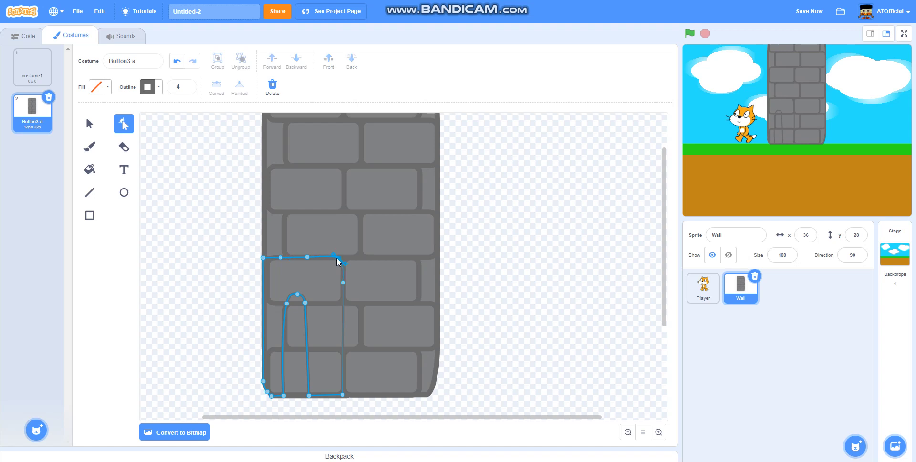
left_click(237, 256)
left_click(285, 257)
left_click(251, 258)
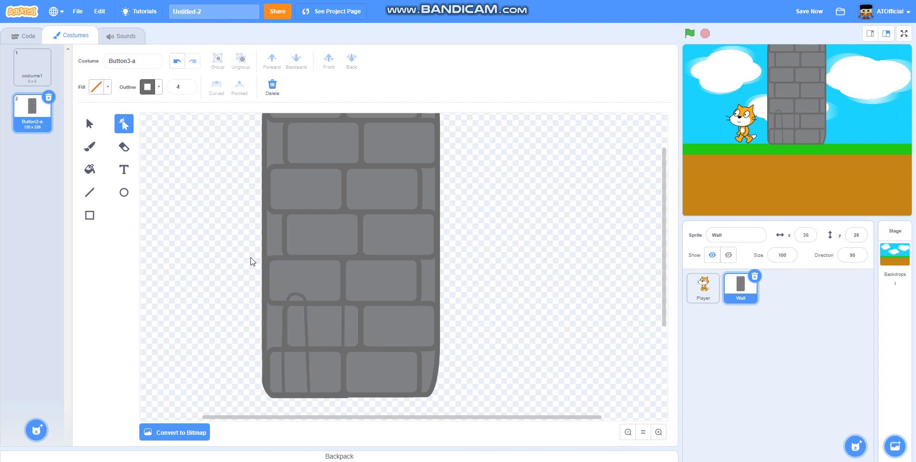
- Fill the arch-shaped panel with the light grey sampled from the wall's bricks
left_click(282, 325)
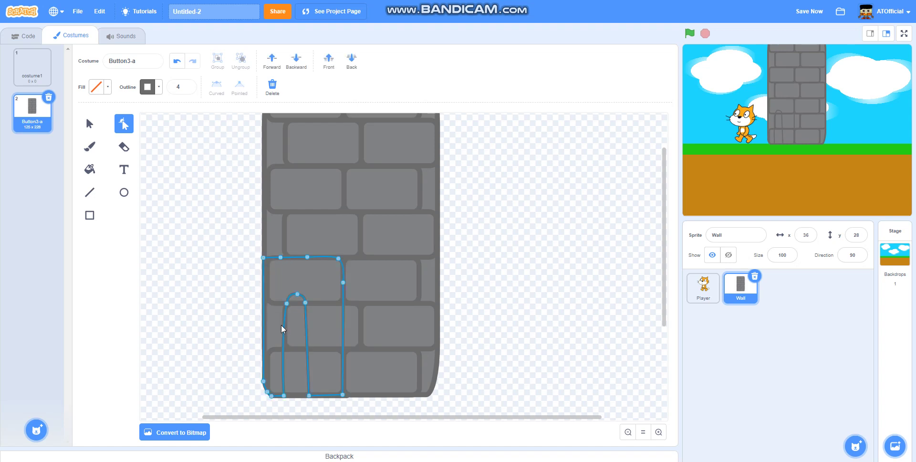
left_click(258, 311)
left_click(289, 298)
left_click(97, 86)
left_click(124, 213)
left_click(305, 283)
left_click(224, 253)
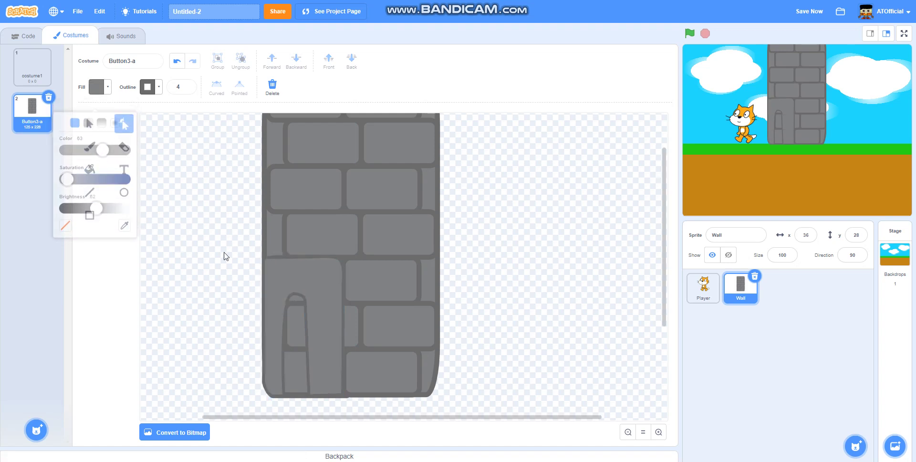
left_click(288, 282)
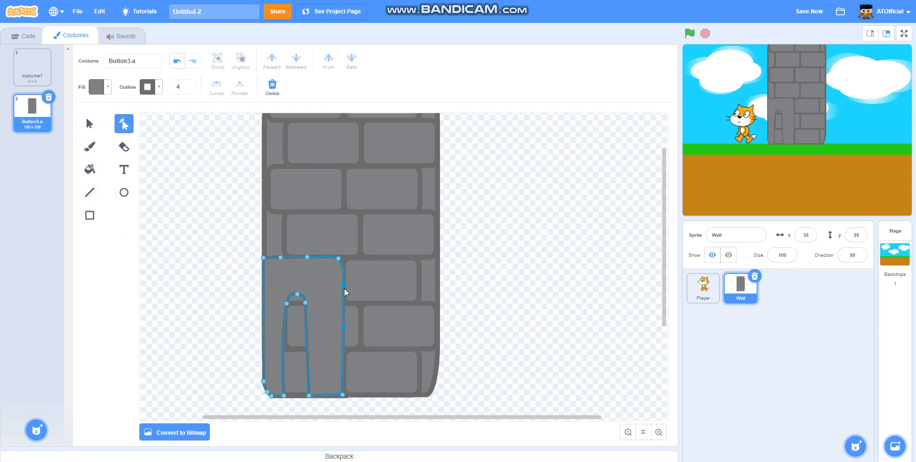
left_click(234, 258)
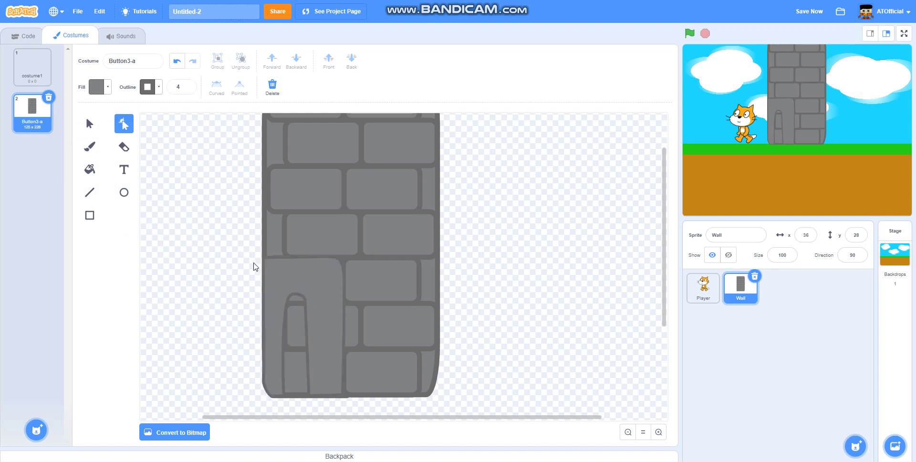
left_click(276, 267)
left_click(208, 245)
left_click(286, 287)
left_click(195, 262)
- Draw a tall black rectangle covering the arch opening in the grey panel at the wall's base
left_click(90, 215)
left_click(106, 87)
left_click_drag(87, 199, 60, 198)
left_click(198, 227)
left_click_drag(272, 285, 322, 400)
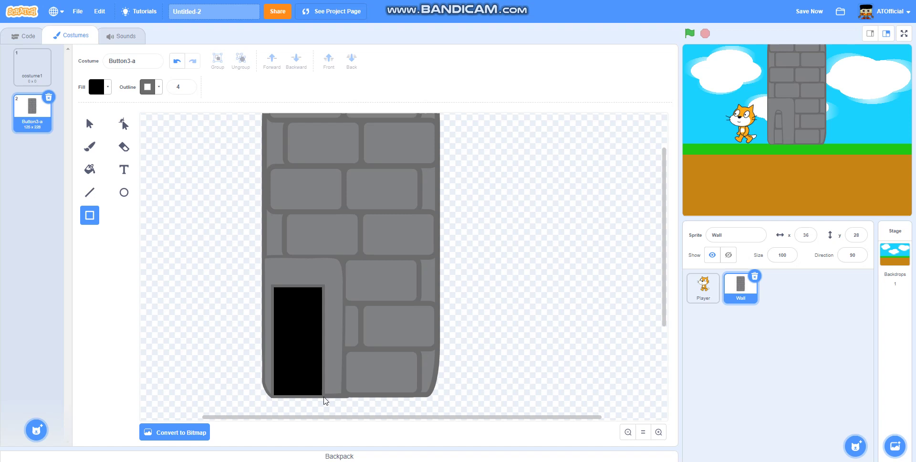
key("s")
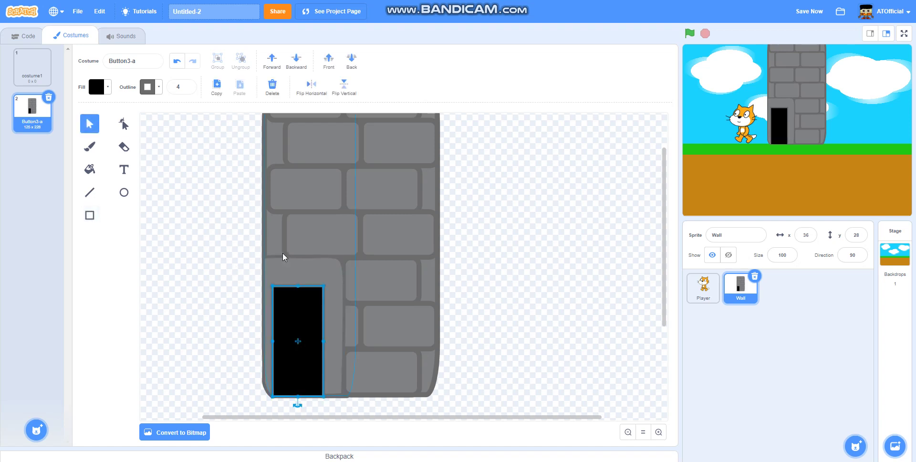
- Place a copy of the arch panel in front of the black rectangle so black shows only through the opening
left_click(281, 265)
key("Delete")
left_click(216, 89)
left_click(176, 62)
left_click(239, 86)
left_click_drag(320, 297, 305, 289)
left_click(200, 281)
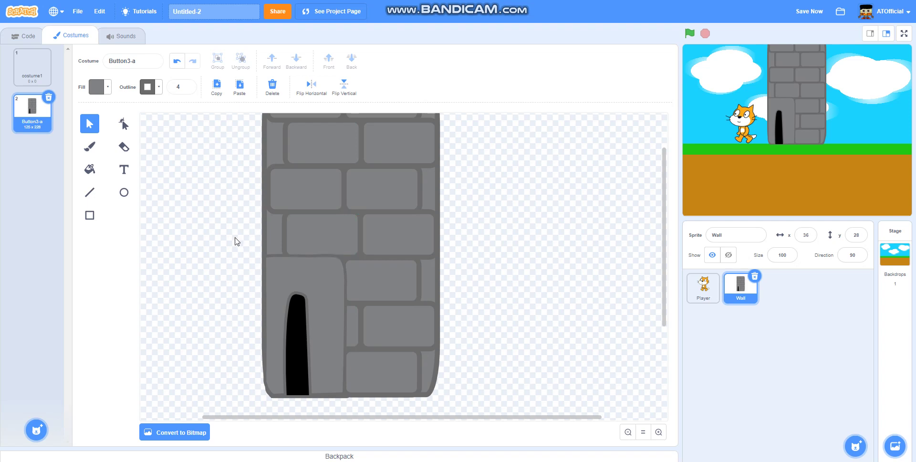
- Remove the fill from the arch panel, keeping only its grey outline
left_click(323, 297)
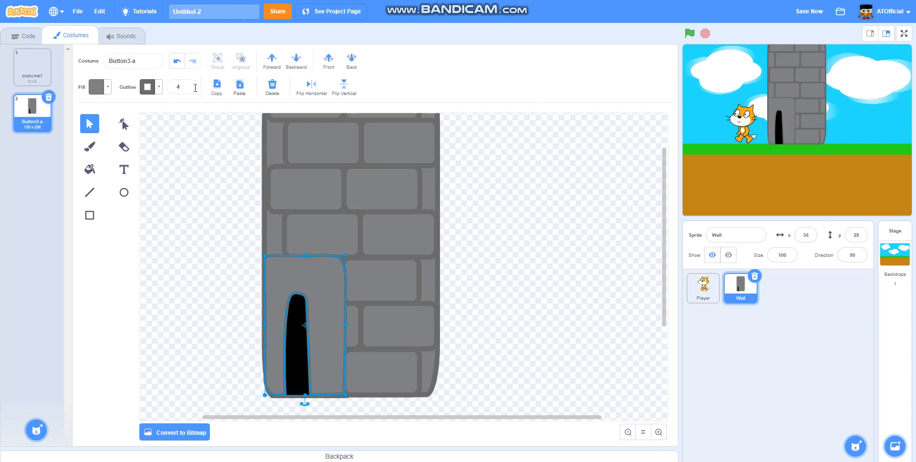
left_click(99, 91)
left_click(64, 213)
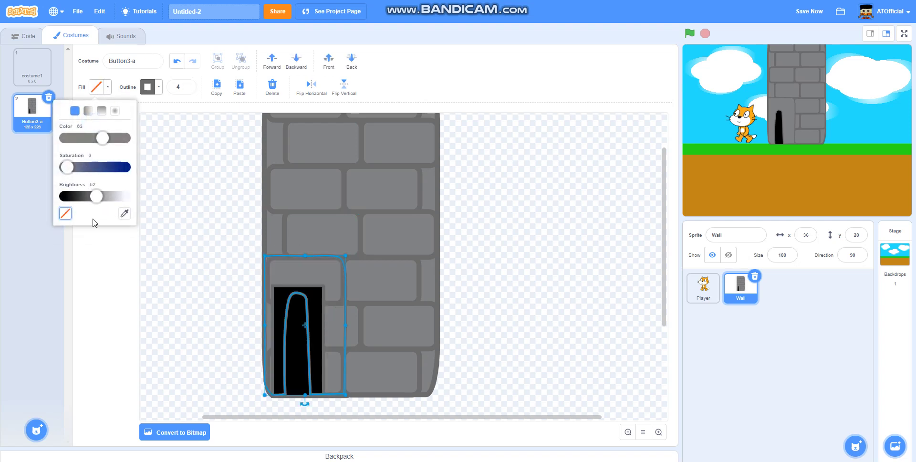
left_click(168, 237)
left_click(291, 313)
left_click(203, 276)
- Reshape the black rectangle's left side inward to match the arch outline's left edge
left_click(288, 298)
left_click(200, 280)
left_click(293, 295)
left_click(278, 289)
left_click(123, 123)
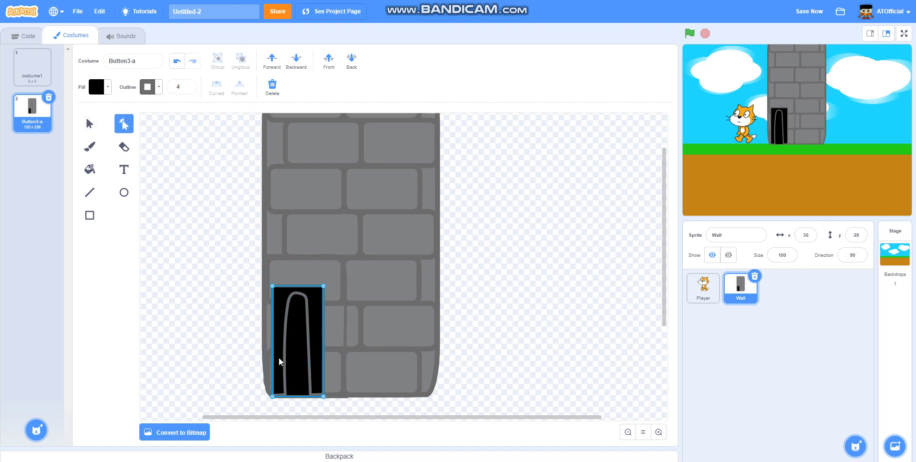
left_click_drag(274, 398, 286, 396)
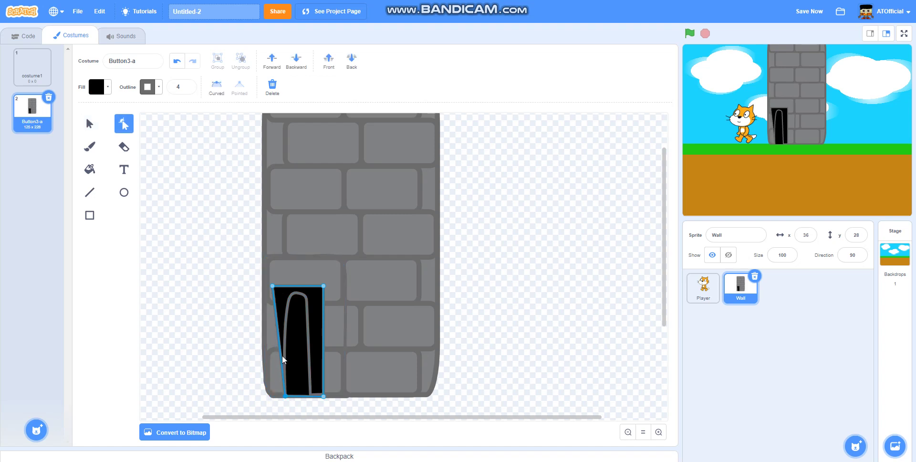
mouse_move(275, 300)
left_mouse_down()
mouse_move(293, 295)
mouse_move(288, 302)
left_mouse_up()
left_click_drag(288, 333, 309, 334)
left_click(239, 341)
- Pull the black shape's right corners inward to match the arch opening's right edge and rounded top
left_click(325, 330)
left_click_drag(324, 395, 310, 396)
left_click_drag(323, 286, 304, 301)
key("Delete")
left_click(217, 295)
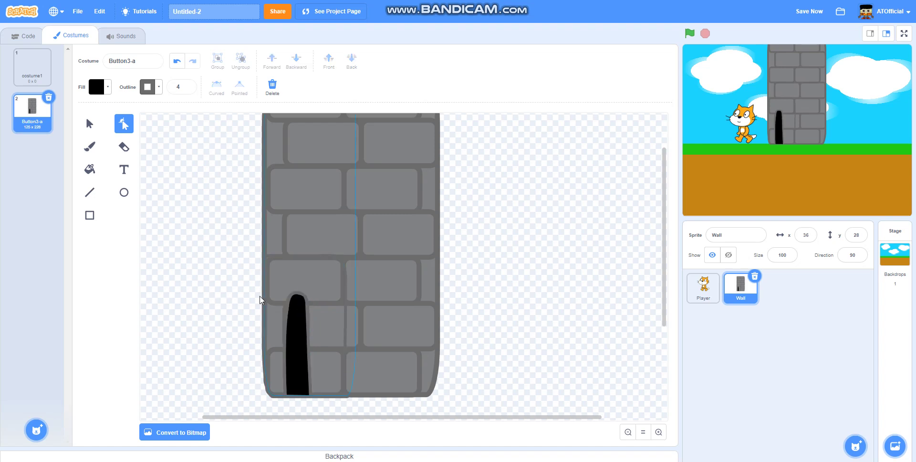
- Adjust the point at the arch outline's left shoulder to fit the black doorway
left_click(293, 305)
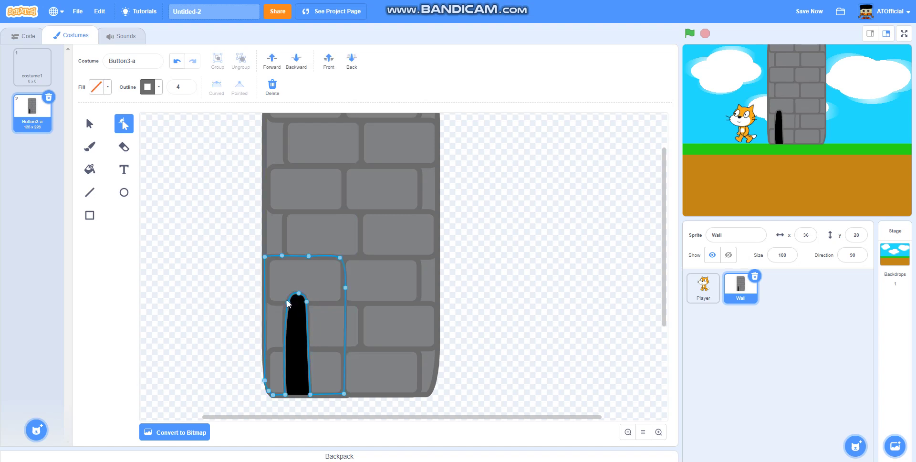
left_click(256, 301)
left_click(286, 307)
left_click(177, 61)
left_click(285, 309)
left_click(287, 302)
left_click_drag(286, 302, 289, 302)
left_click(228, 303)
- Round the panel outline's upper-left corner and adjust its lower-left points along the wall's edge
left_click(274, 257)
left_click_drag(264, 258, 266, 260)
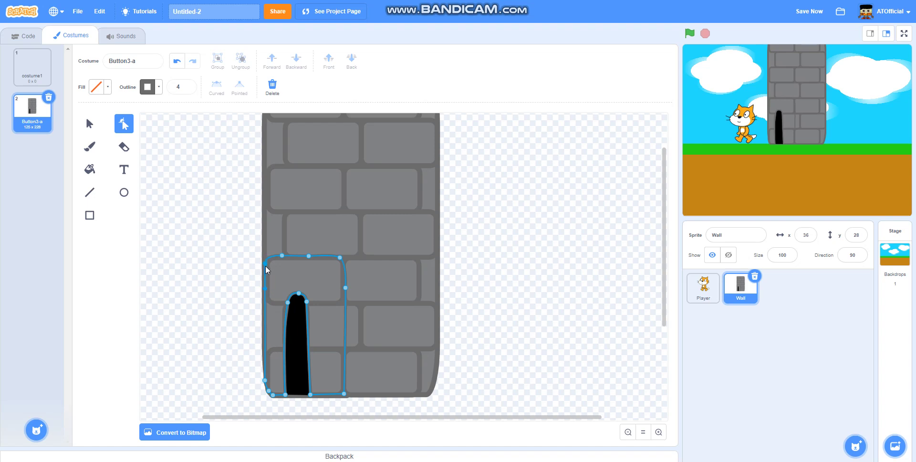
left_click(235, 273)
left_click(271, 396)
left_click(266, 381)
left_click(225, 378)
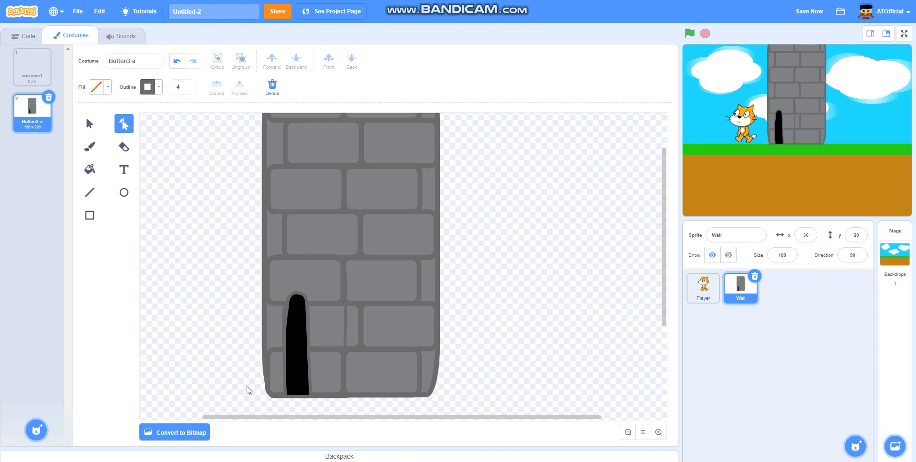
left_click(313, 321)
left_click(319, 319)
left_click(286, 310)
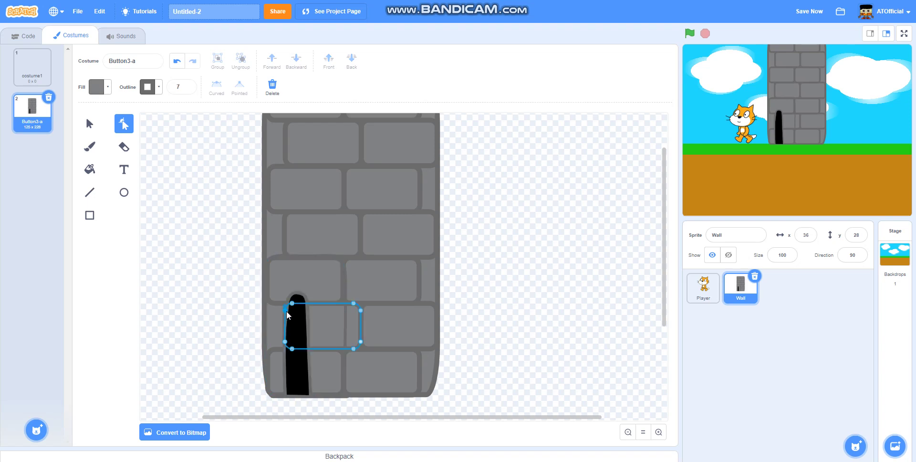
left_click(200, 308)
left_click(334, 331)
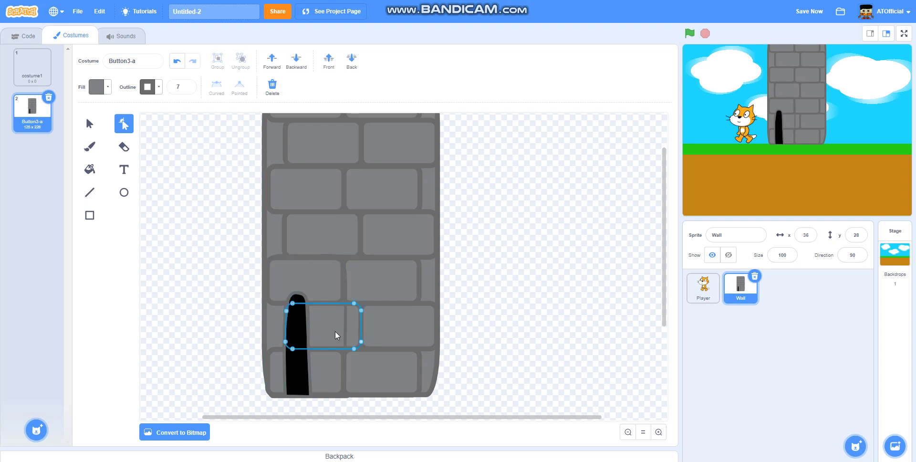
left_click(153, 308)
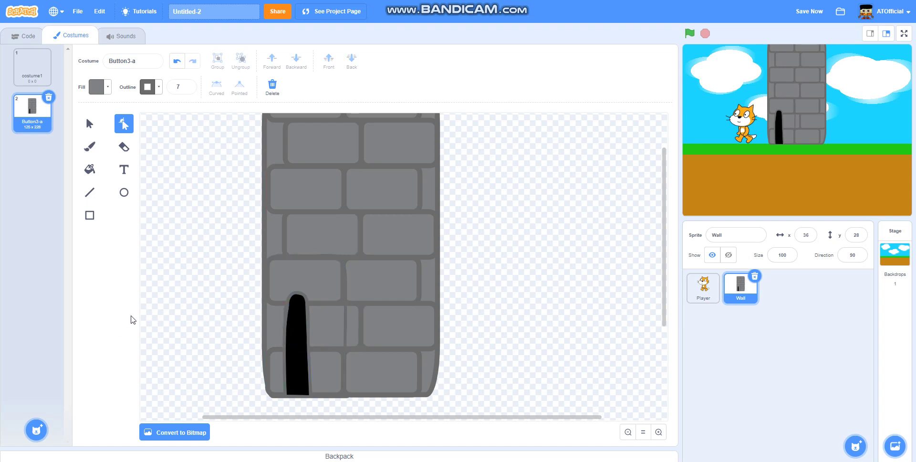
left_click(344, 311)
left_click(162, 300)
- Add a point to the panel outline's right edge and set the outline width to 7
left_click(347, 328)
left_click(345, 326)
left_click(188, 84)
left_click(188, 84)
left_click(204, 208)
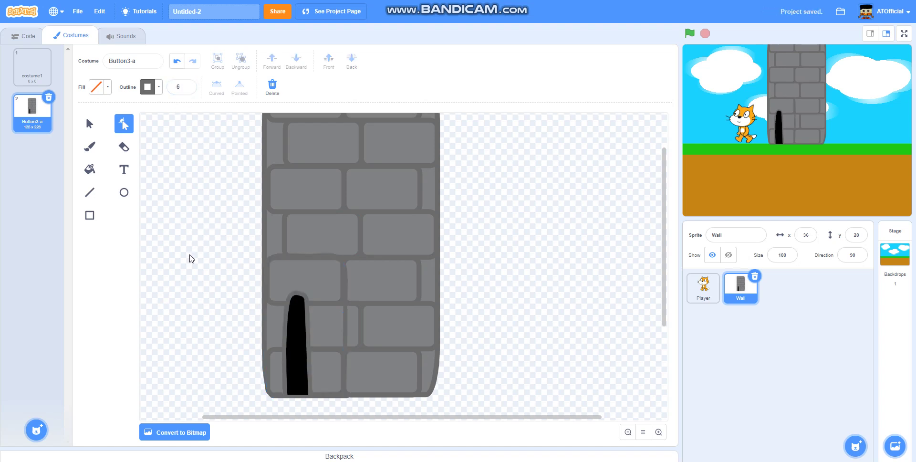
left_click(346, 332)
left_click(188, 85)
- Refine the panel outline's lower-left points to follow the wall's rounded base
left_click(268, 391)
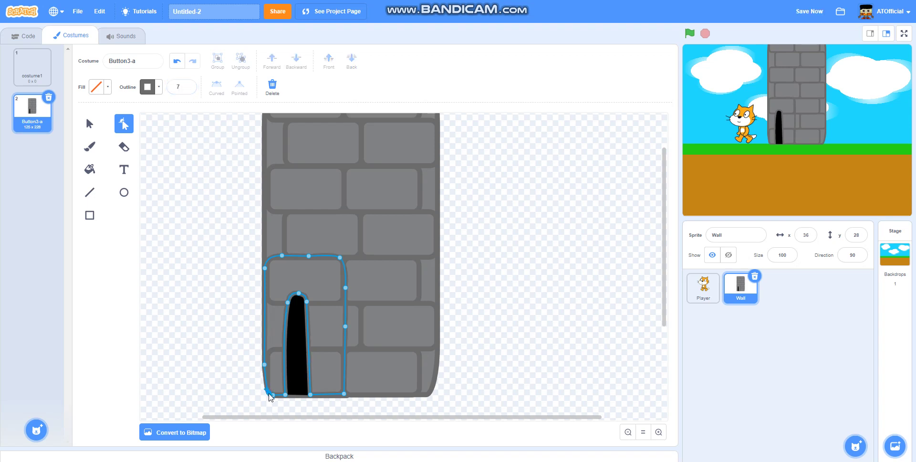
left_click(266, 368)
double_click(265, 365)
left_click(208, 348)
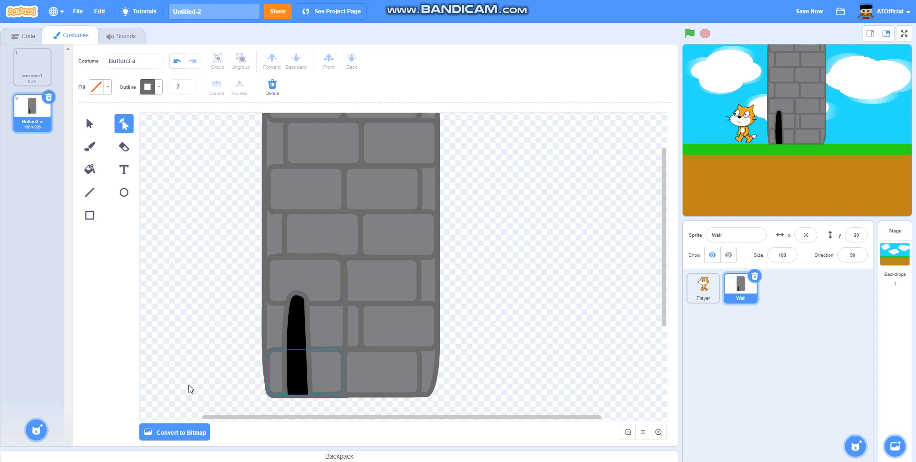
- Try to resize the bricks in the second row from the bottom to meet at the panel outline's right edge
left_click(355, 345)
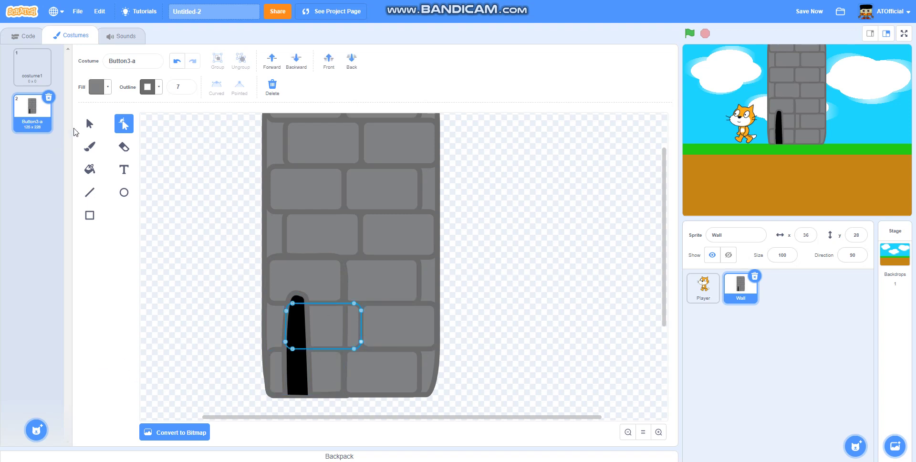
left_click(89, 124)
left_click(364, 327)
left_click_drag(362, 327, 349, 328)
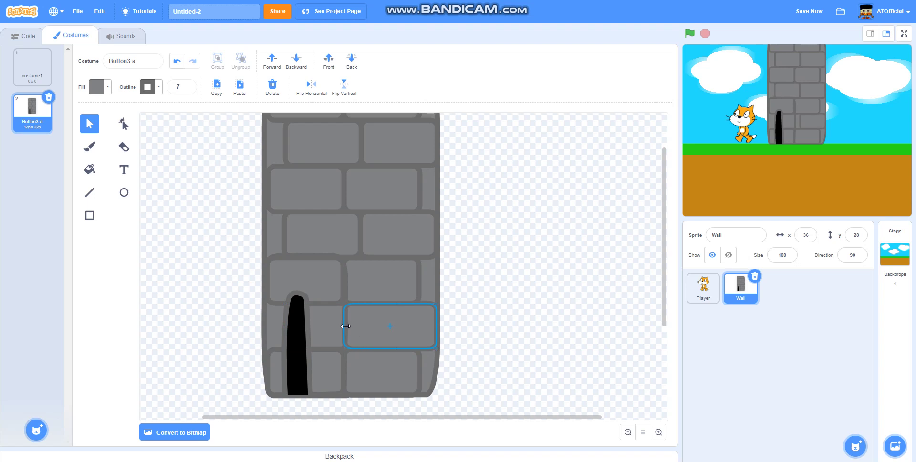
left_click(505, 340)
left_click(323, 335)
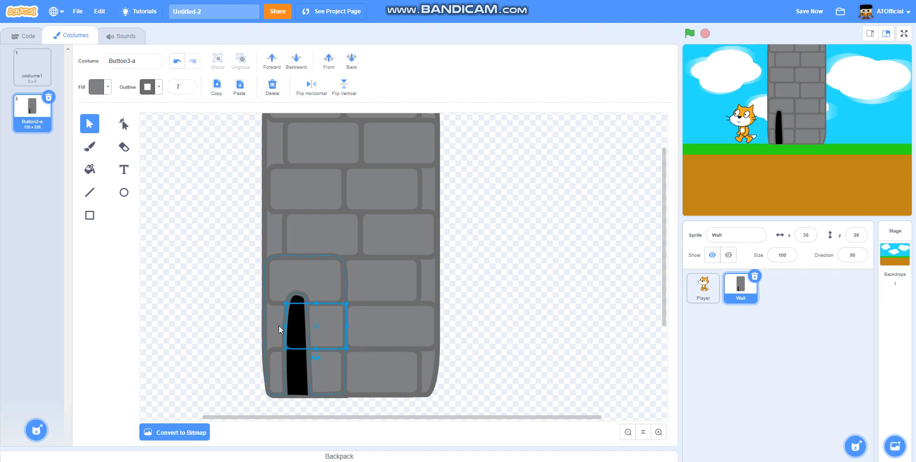
left_click_drag(287, 325, 267, 326)
- Undo the brick resizing in the second row from the bottom
left_click(177, 61)
left_click(177, 61)
left_click(177, 61)
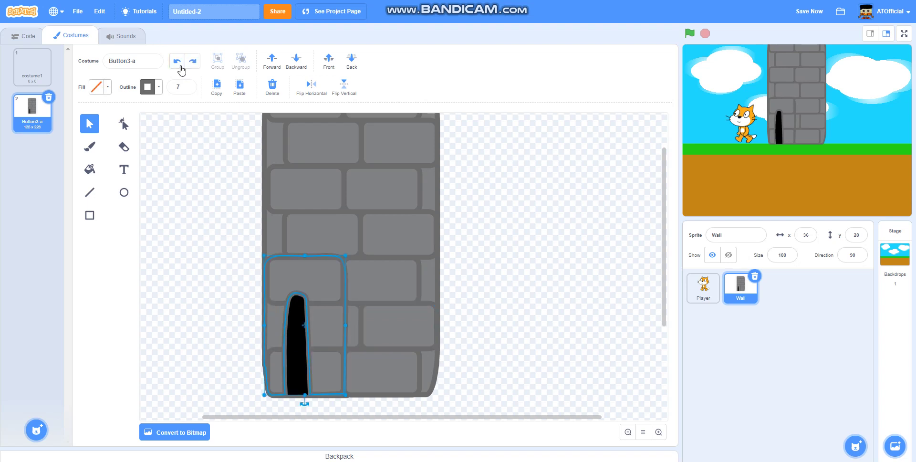
left_click(193, 61)
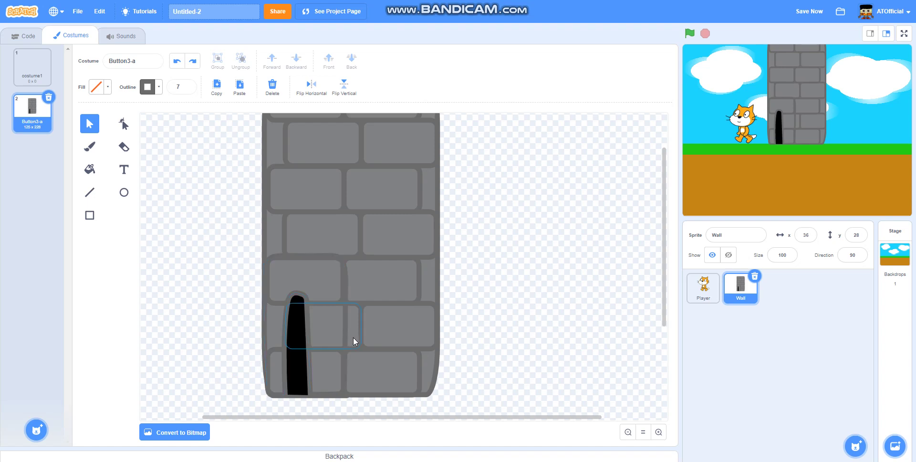
- Bend the panel outline's right edge outward to follow the brick joint in the second row from the bottom
left_click(344, 325)
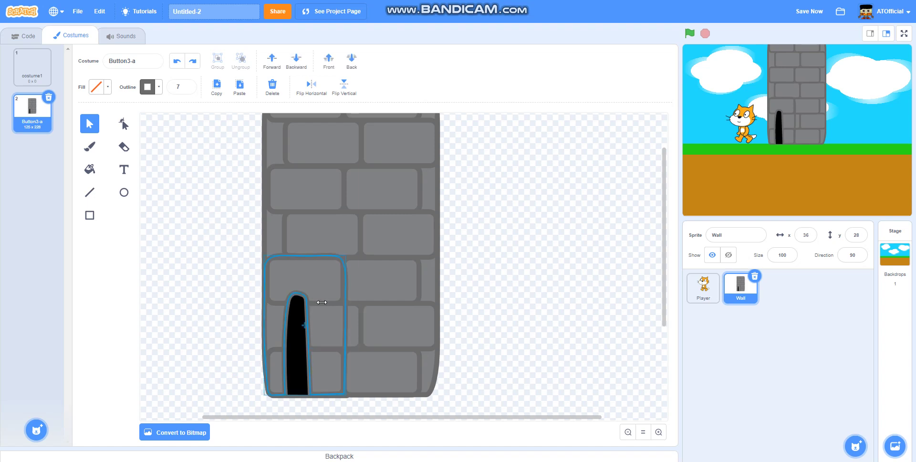
left_click(125, 125)
left_click(345, 350)
left_click_drag(348, 327, 359, 345)
left_click(359, 346)
left_click_drag(354, 317, 359, 306)
left_click(495, 323)
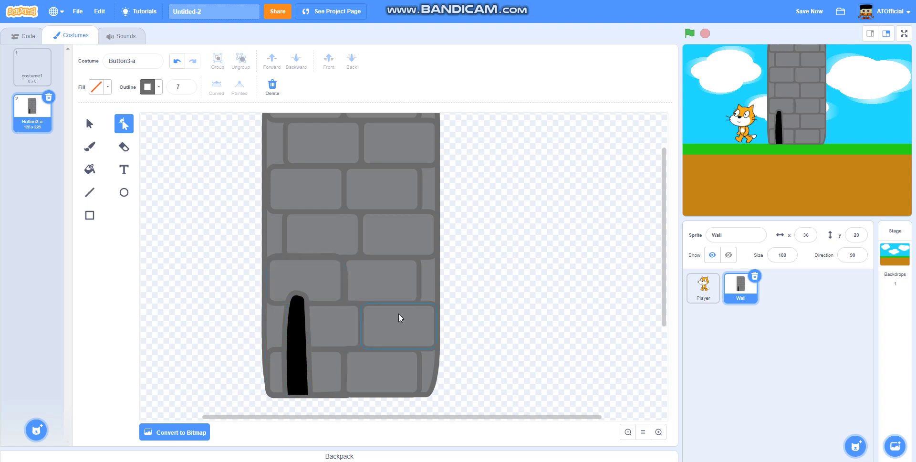
- Erase a rounded notch into the top of the wall's upper-left brick with eraser size 40
scroll(523, 324, "up", 2)
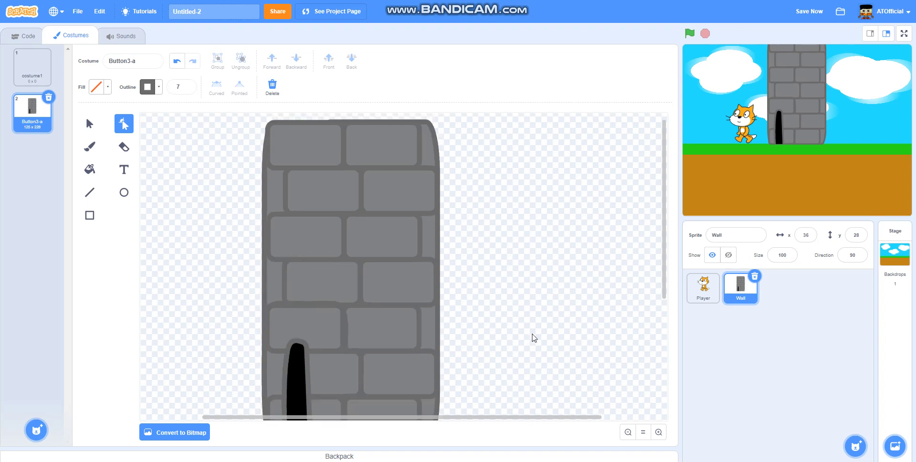
left_click(123, 147)
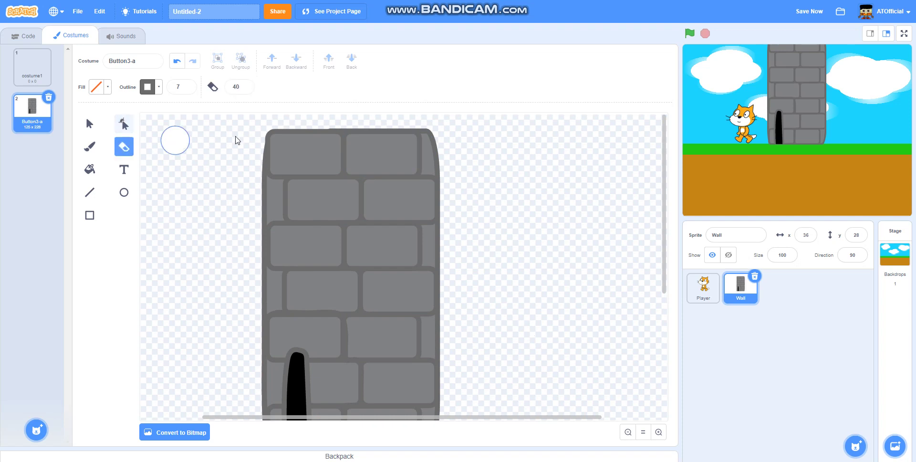
left_click_drag(293, 137, 354, 139)
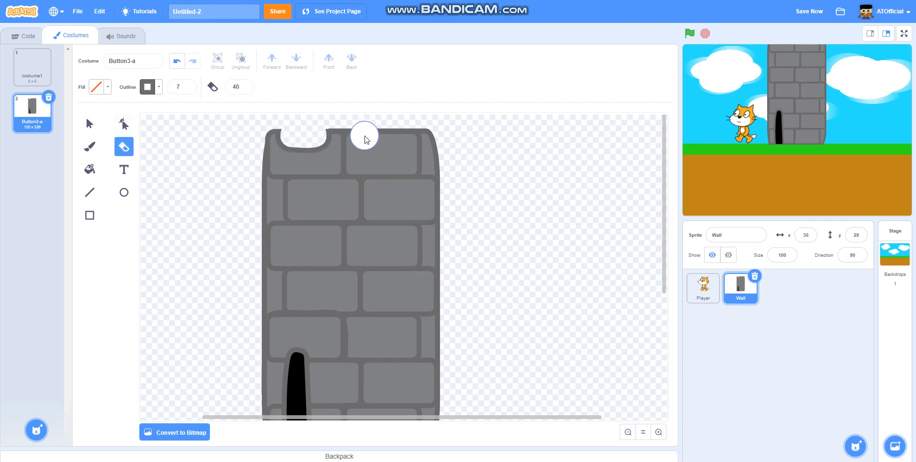
- Smooth the notch's left corner by reshaping and removing its extra points
left_click(137, 128)
left_click(281, 138)
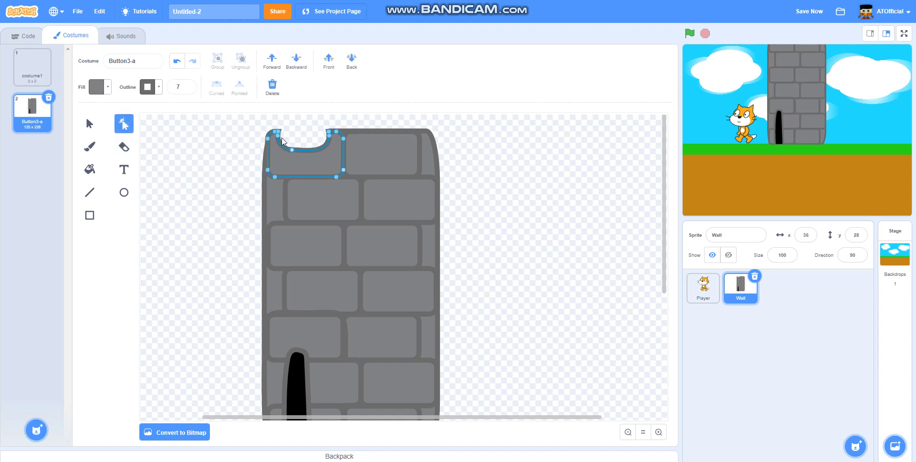
left_click(280, 136)
double_click(279, 131)
left_click(231, 142)
- Smooth the notch's right corner by reshaping its points
left_click(305, 147)
double_click(328, 136)
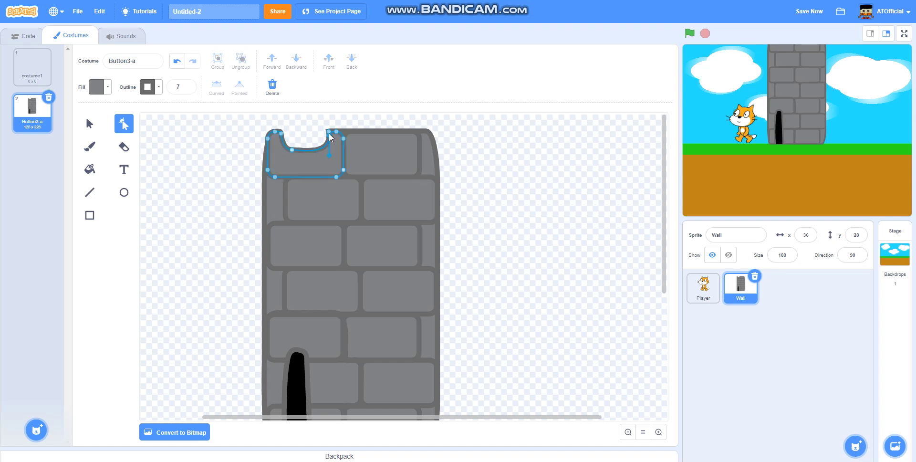
double_click(328, 135)
mouse_move(336, 133)
left_mouse_down()
mouse_move(313, 147)
mouse_move(320, 154)
mouse_move(337, 133)
left_mouse_up()
left_click(177, 61)
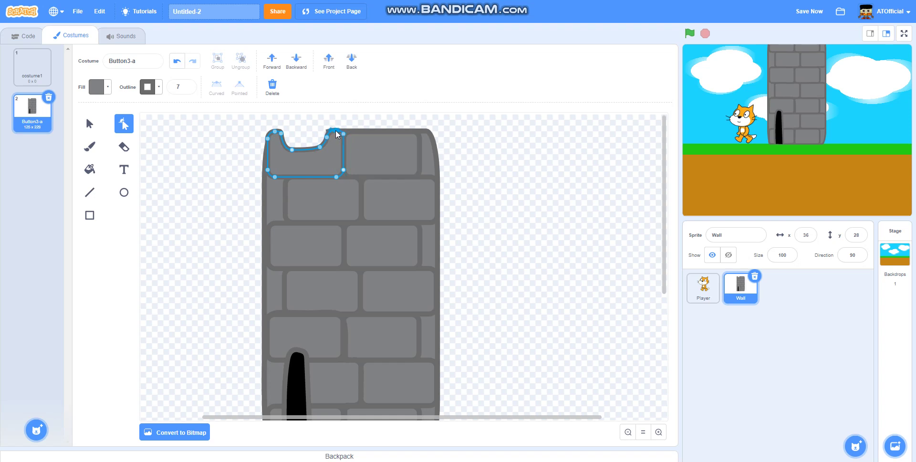
left_click(316, 133)
left_click(303, 147)
left_click(353, 126)
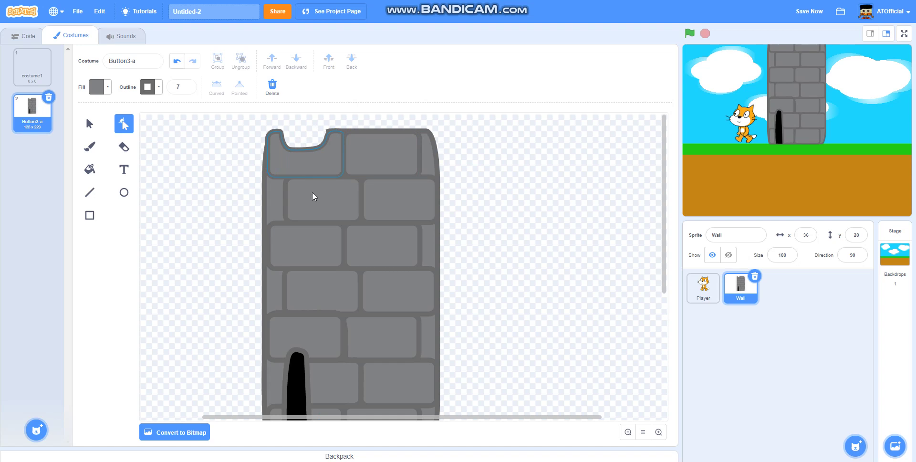
- Replace the wall's upper-right brick with a copy of the notched upper-left brick
left_click(405, 140)
key("Delete")
left_click(392, 147)
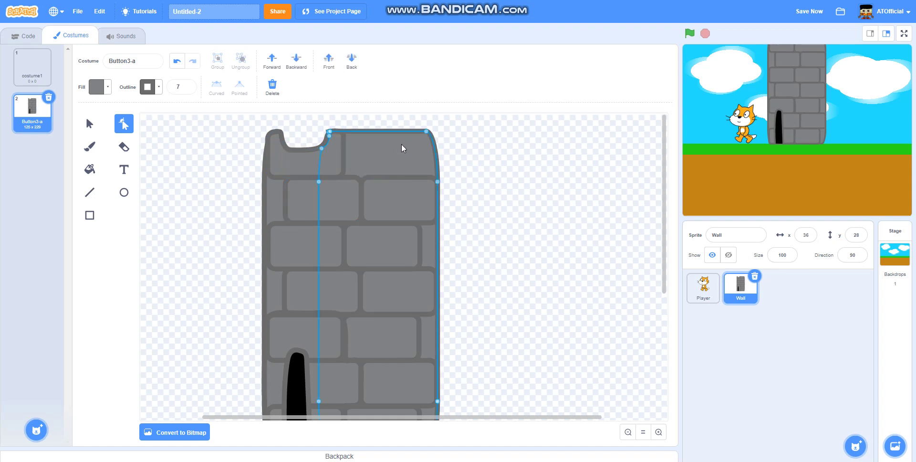
left_click(89, 123)
left_click(208, 116)
left_click(274, 160)
left_click_drag(275, 160, 371, 157)
left_click(510, 164)
- Reshape the top edge of the wall's backing shape to dip along the second brick's notch
left_click(124, 123)
left_click(406, 130)
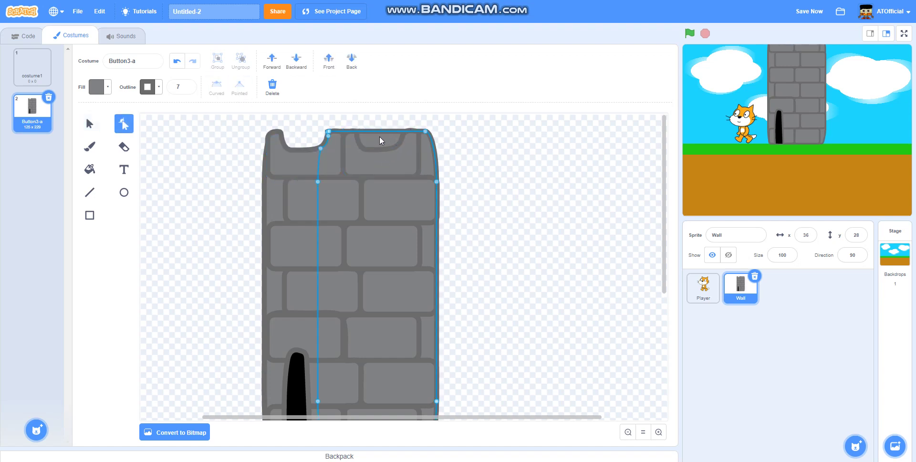
left_click(367, 131)
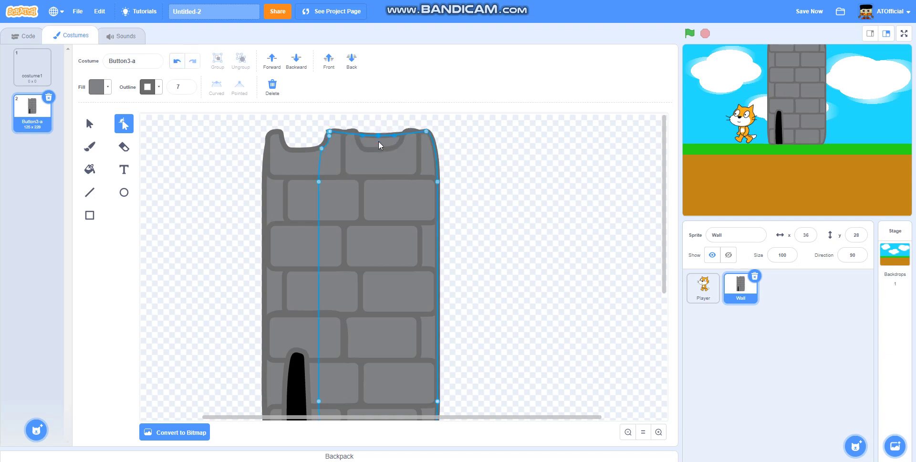
mouse_move(378, 149)
left_mouse_down()
mouse_move(410, 132)
mouse_move(366, 147)
left_mouse_up()
left_click(366, 148)
left_click_drag(353, 131, 357, 130)
left_click(371, 117)
scroll(554, 256, "down", 2)
scroll(554, 286, "up", 2)
scroll(577, 415, "down", 2)
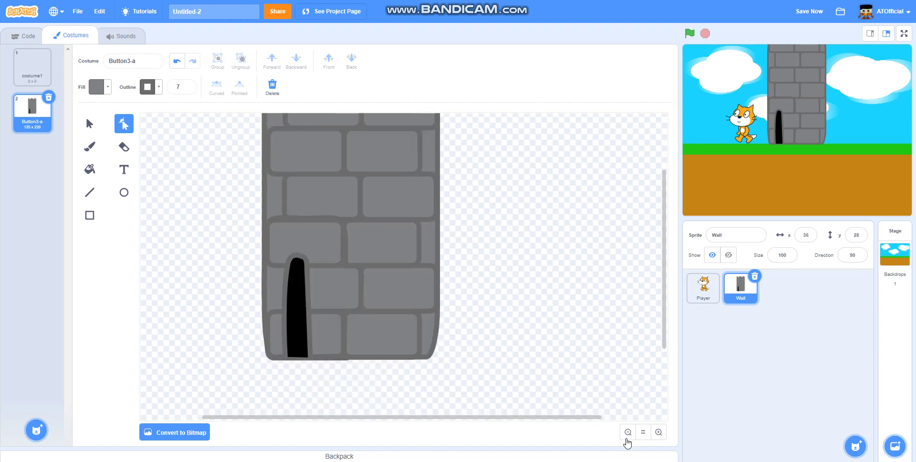
- Place a copy of the black arched doorway higher up on the tower, near its right side
left_click(627, 432)
left_click(658, 432)
left_click(658, 432)
scroll(387, 276, "up", 2)
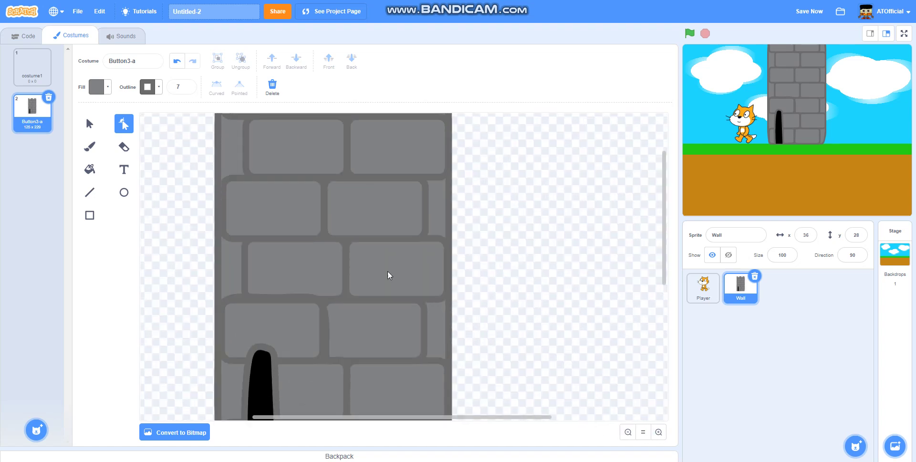
scroll(275, 327, "down", 1)
left_click(269, 338)
left_click(269, 357)
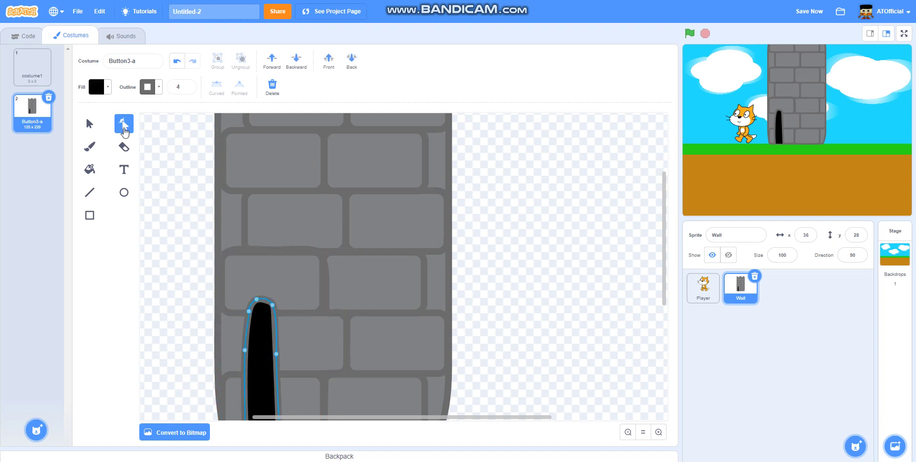
left_click(89, 123)
left_click_drag(271, 323, 365, 188)
- Reshape the copied arch so both sides curve outward, removing its surplus points
double_click(347, 202)
left_click(345, 174)
key("Delete")
left_click_drag(344, 182, 344, 178)
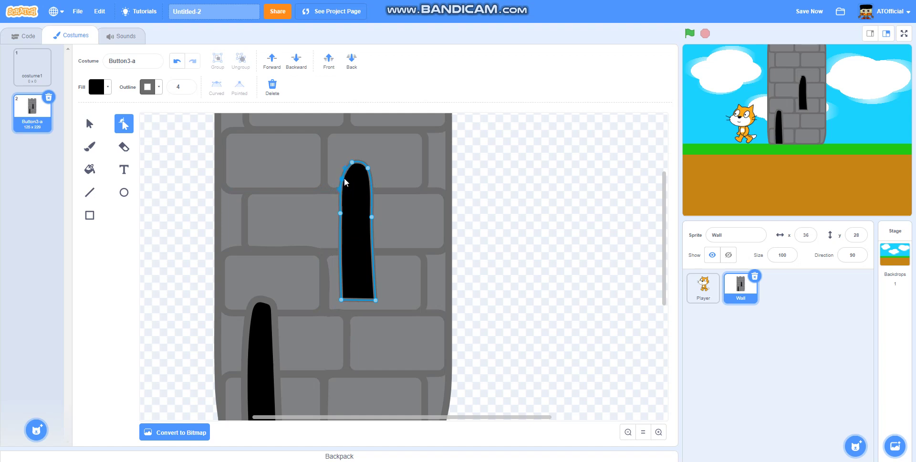
left_click_drag(371, 220, 376, 218)
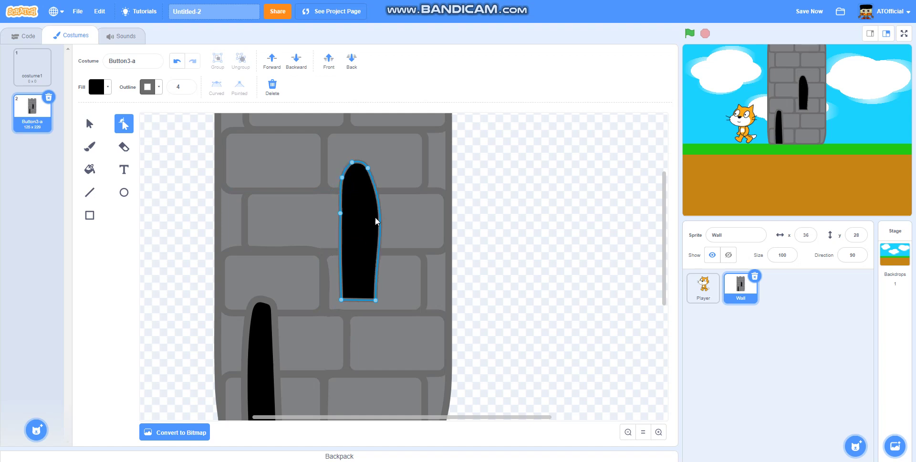
key("Delete")
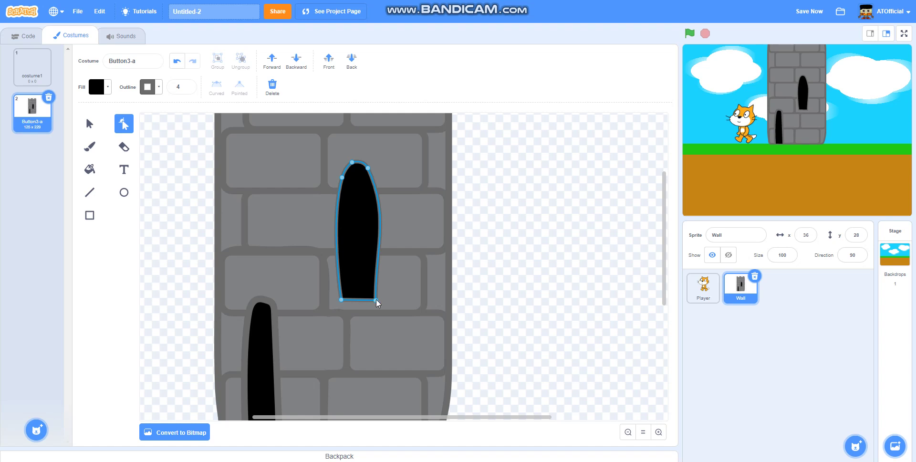
- Widen the window by pulling the middle and lower corner of its right side outward
left_click(376, 299)
key("Delete")
left_click_drag(362, 198, 390, 228)
left_click_drag(378, 302, 389, 301)
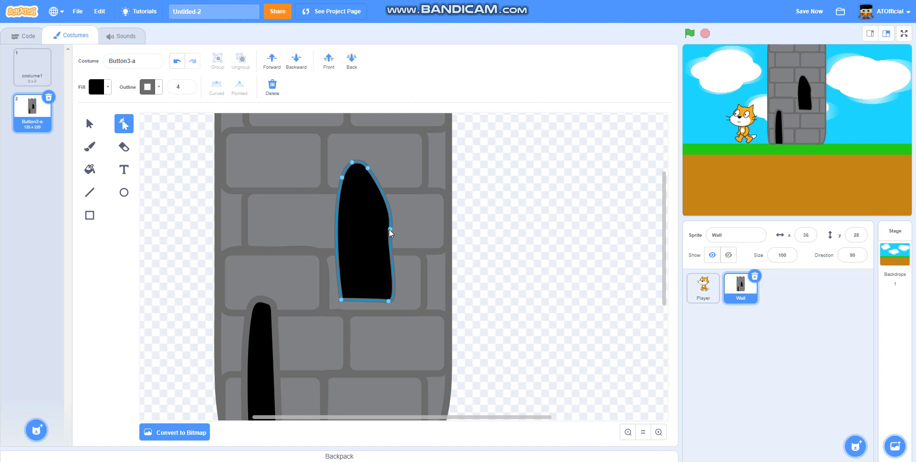
key("ctrl+z")
- Raise the window's right shoulder and top into a rounded arch, deleting the extra points
left_click_drag(408, 283, 392, 184)
left_click(368, 168)
key("Delete")
left_click_drag(369, 160, 367, 151)
key("Delete")
left_click(497, 249)
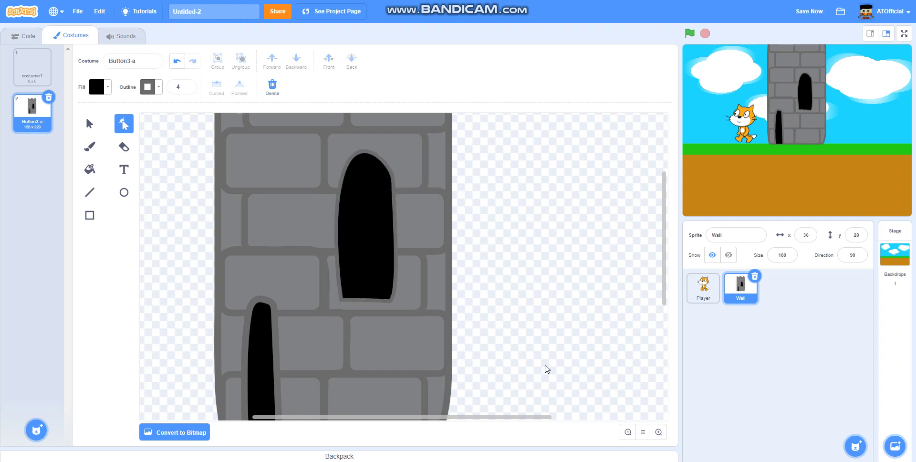
- Adjust the window's lower-right corner and trim its right edge with the Eraser
left_click(342, 259)
left_click_drag(388, 303, 390, 305)
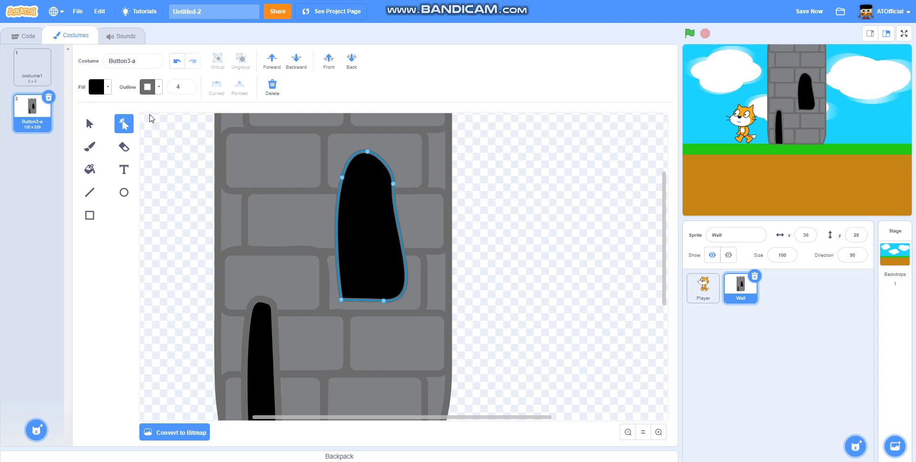
left_click(124, 147)
left_click_drag(402, 139, 406, 351)
- Reshape the window's right side into a smooth curve with its lower corner pulled outward
left_click(124, 124)
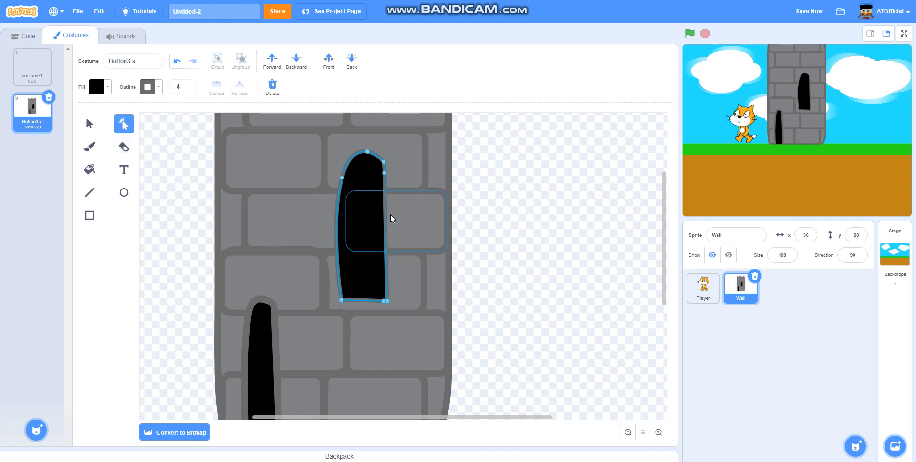
left_click_drag(385, 225, 397, 220)
left_click(385, 164)
key("Delete")
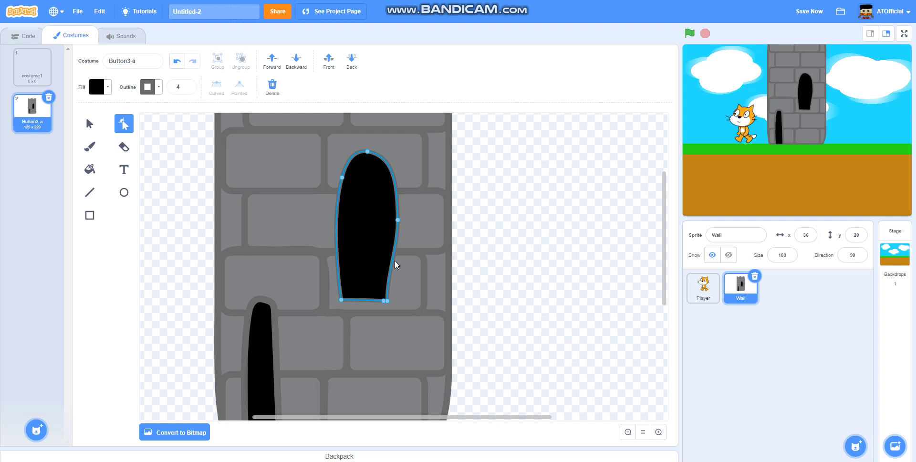
left_click_drag(385, 301, 398, 299)
left_click(513, 279)
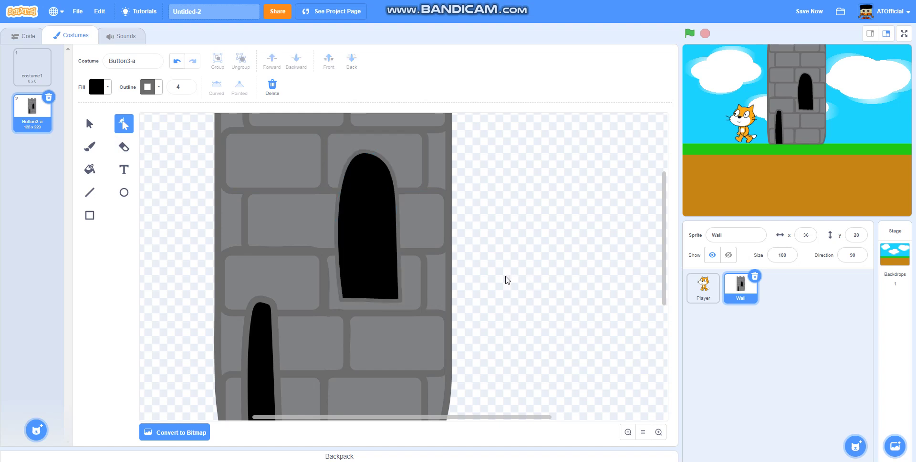
- Move the window off the tower and place a flattened brick copy under it as a sill
scroll(451, 286, "up", 2)
left_click_drag(359, 299, 517, 276)
left_click(89, 123)
left_click(282, 220)
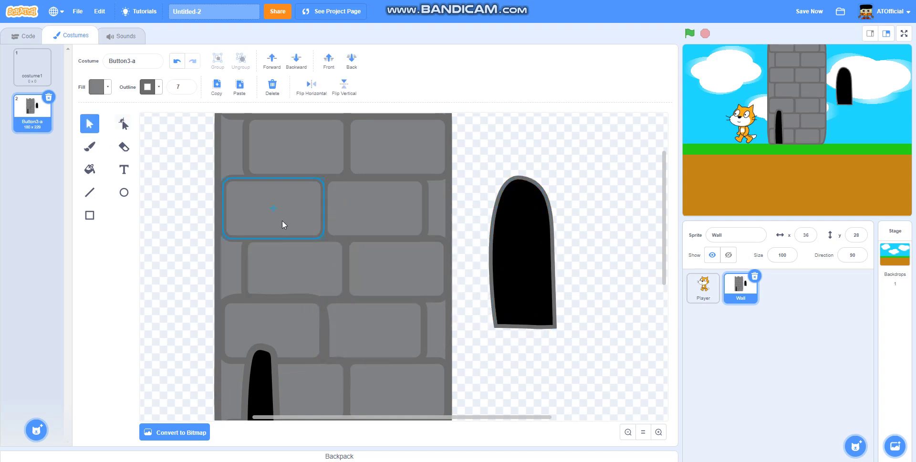
left_click_drag(282, 220, 507, 331)
left_click(508, 360)
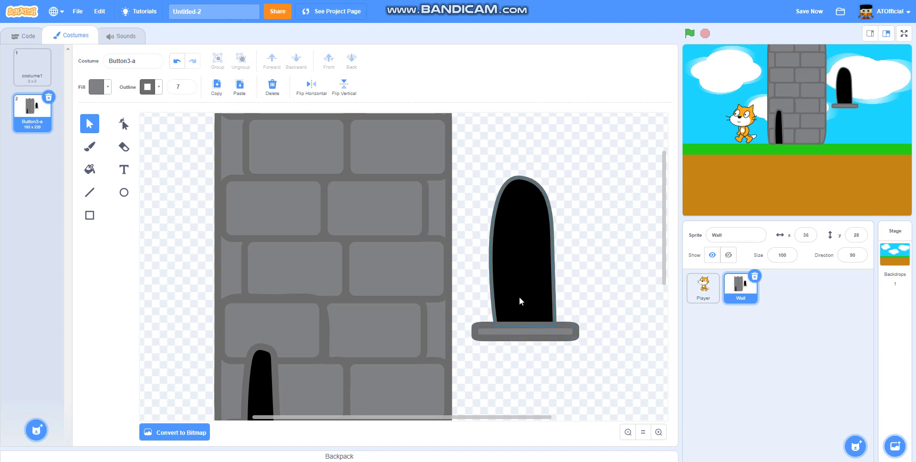
left_click(493, 326)
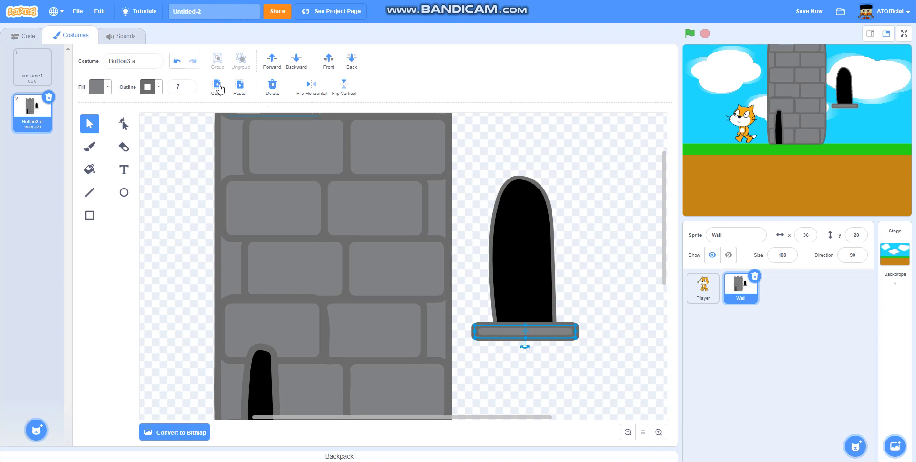
left_click(236, 93)
left_click(90, 169)
left_click(98, 87)
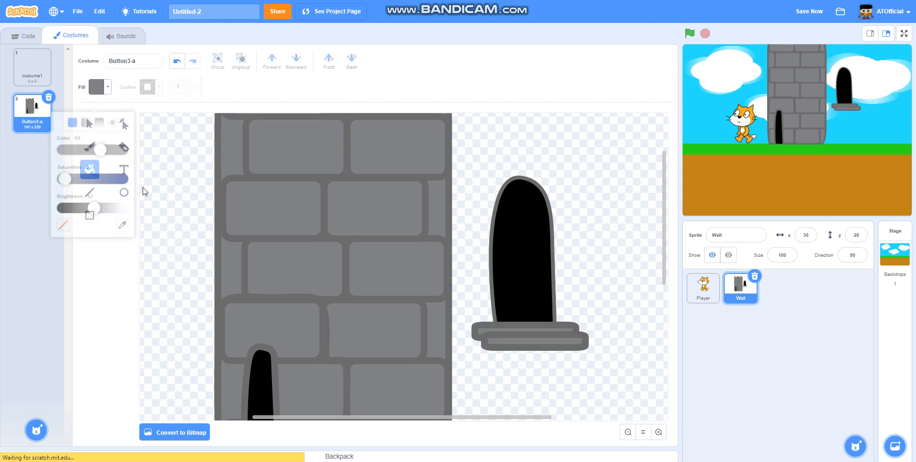
left_click(124, 213)
left_click(288, 213)
left_click(593, 225)
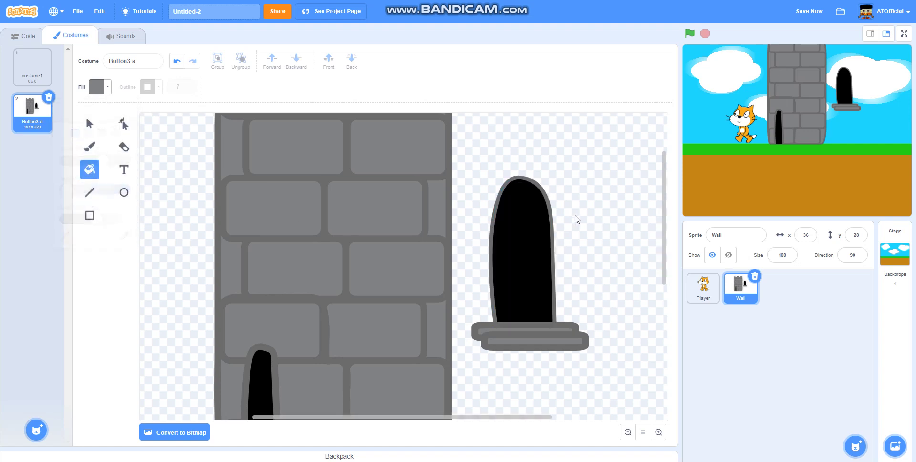
- Duplicate the black window shape and fill the copy with the bricks' grey
left_click(89, 123)
left_click(537, 241)
left_click(217, 87)
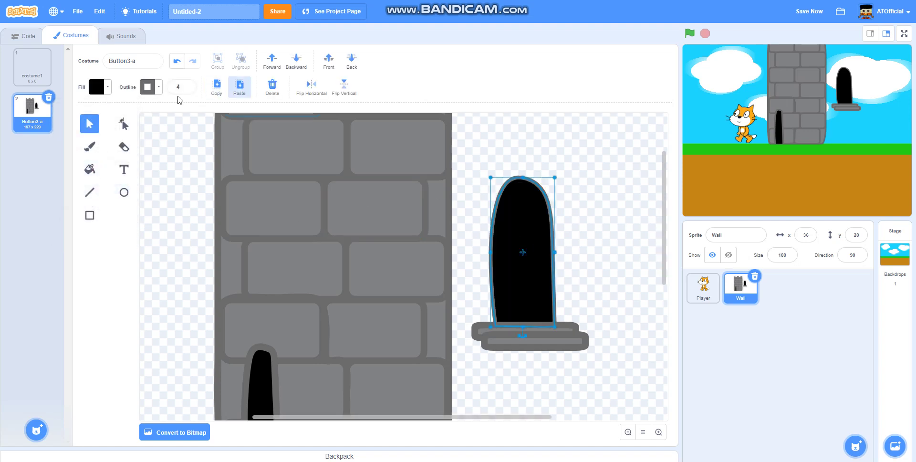
left_click(239, 87)
left_click(100, 87)
left_click(124, 213)
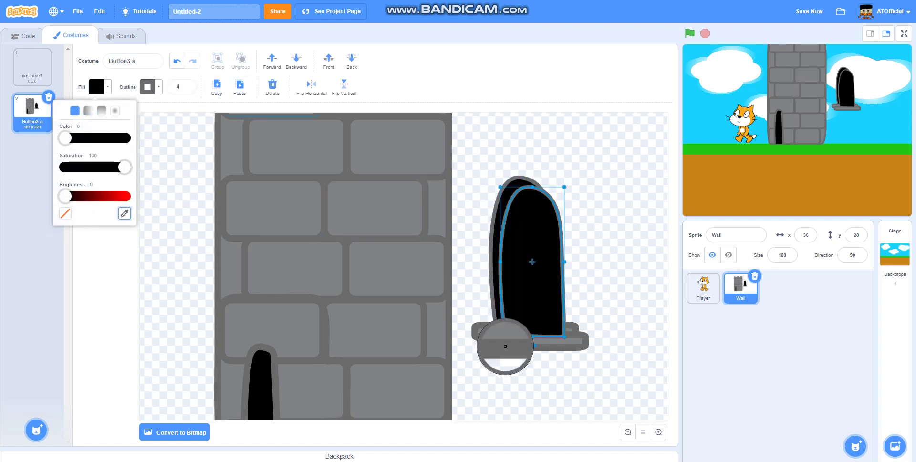
left_click(508, 334)
- Delete the spare sill copy and separate the grey arch from the black one
left_click(447, 350)
left_click(512, 354)
left_click(510, 334)
key("Delete")
left_click_drag(512, 271, 453, 197)
left_click_drag(531, 297, 607, 233)
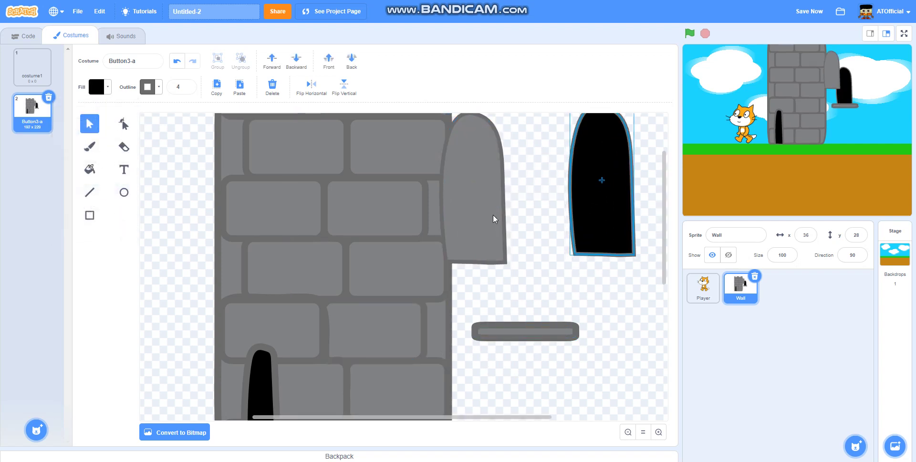
- Set the grey arch on the sill as a frame, widened on both sides with a thicker outline
left_click_drag(493, 214, 524, 283)
left_click_drag(552, 251, 566, 251)
left_click_drag(506, 257, 500, 256)
left_click(187, 88)
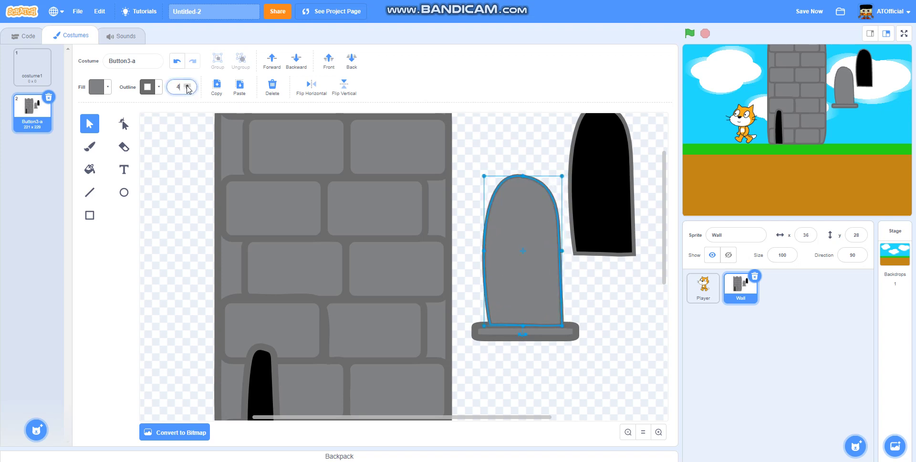
left_click(612, 333)
- Move the black arch onto the grey frame and bring it to the front by replacing it with a pasted copy
left_click_drag(575, 242, 498, 296)
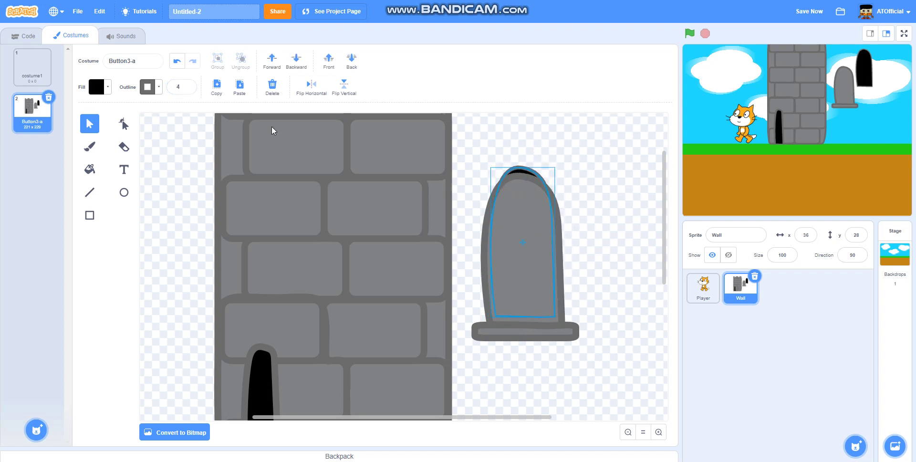
left_click(218, 87)
key("Delete")
left_click(233, 87)
- Shrink the black arch and centre it inside the grey frame, leaving an even border
left_click_drag(525, 249, 517, 246)
mouse_move(523, 176)
left_mouse_down()
mouse_move(523, 197)
mouse_move(523, 188)
left_mouse_up()
left_click_drag(554, 256, 518, 268)
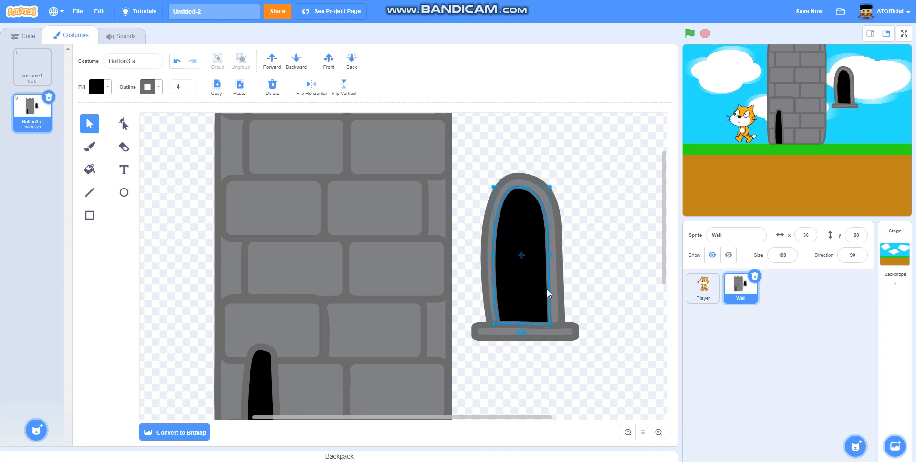
left_click_drag(550, 253, 540, 259)
- Group the black arch, frame and sill, and place the finished window on the tower
left_click_drag(614, 362, 492, 177)
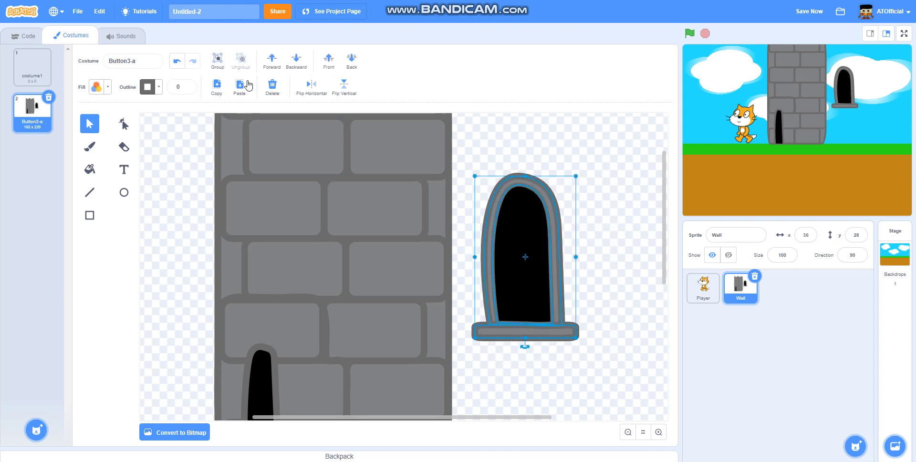
left_click(210, 61)
left_click_drag(545, 291, 383, 298)
- Nudge the window group slightly upward on the tower and save the project
scroll(600, 340, "up", 2)
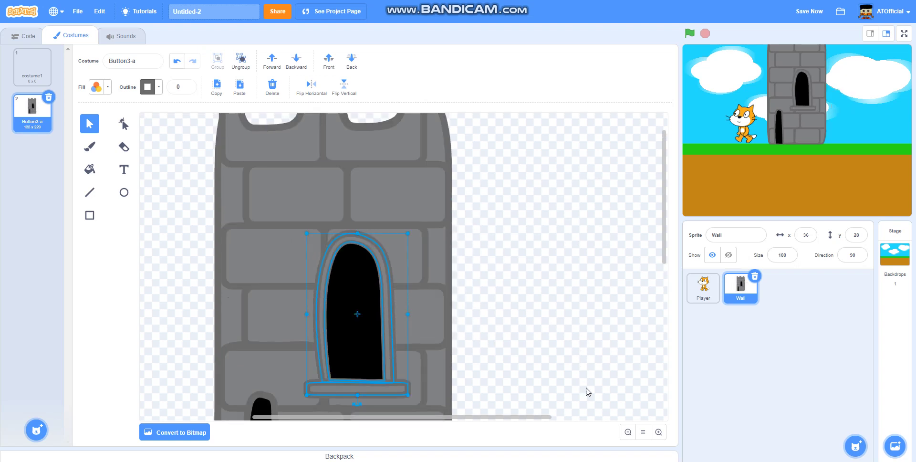
left_click(627, 431)
left_click(628, 432)
left_click(556, 342)
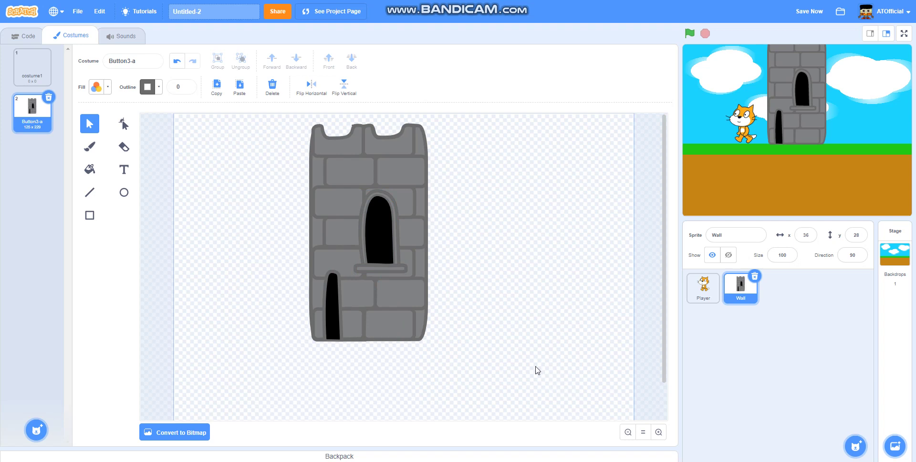
left_click_drag(372, 245, 371, 239)
left_click(490, 300)
left_click(813, 12)
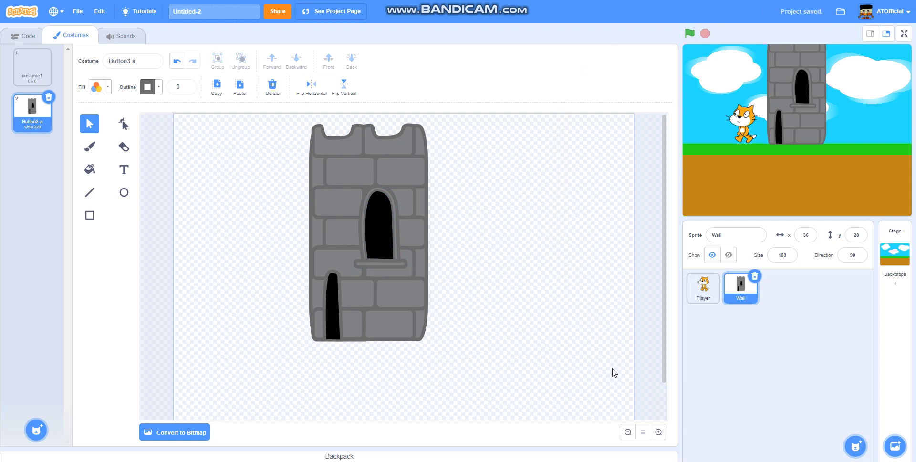
left_click_drag(742, 235, 679, 241)
left_click(761, 365)
- Move the window group a little higher above the doorway
left_click(658, 432)
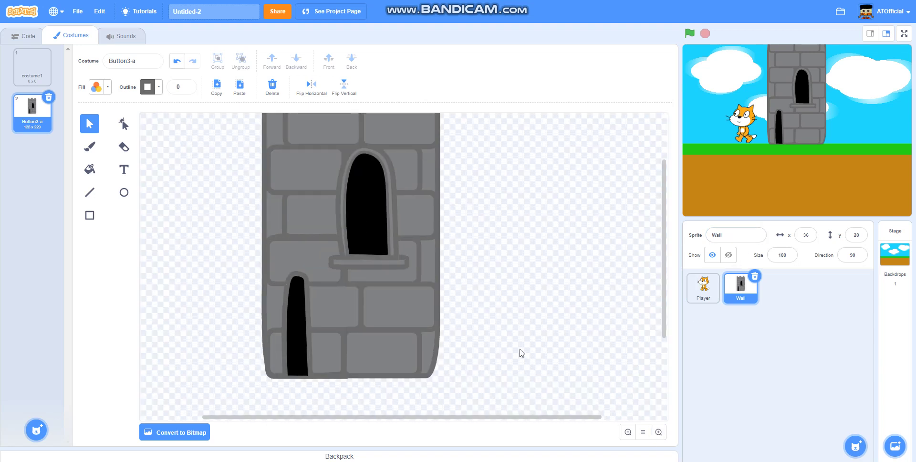
scroll(370, 286, "up", 2)
left_click(370, 280)
left_click_drag(369, 277, 369, 262)
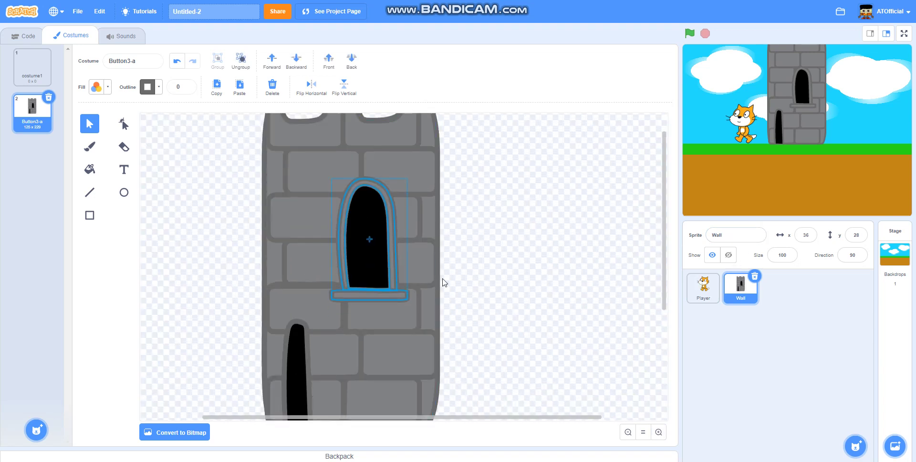
- Create a new blank painted sprite and name it Code Insertion Screen
mouse_move(855, 444)
left_click(855, 413)
left_click(736, 235)
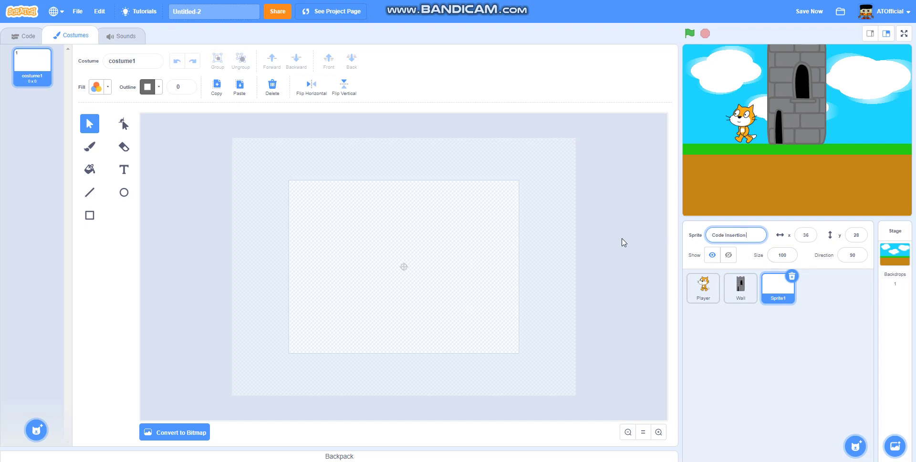
type("en")
- Copy a brick from the Wall sprite into the new sprite's costume and fill it black with brightness 0
left_click(741, 287)
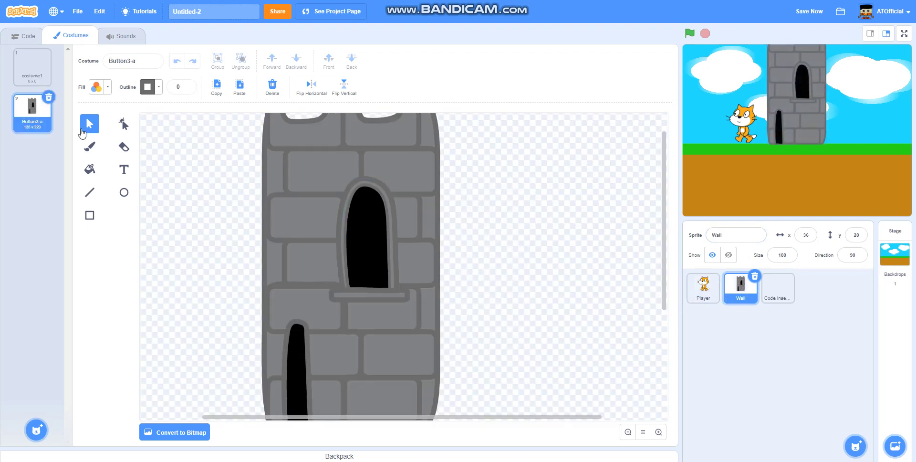
left_click(383, 360)
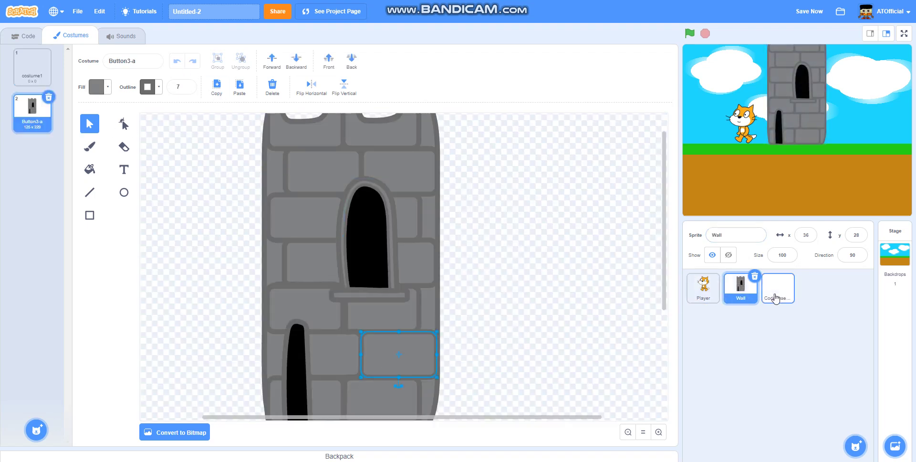
left_click(778, 286)
left_click(239, 90)
left_click_drag(413, 273, 396, 273)
left_click(98, 87)
left_click_drag(96, 196, 65, 196)
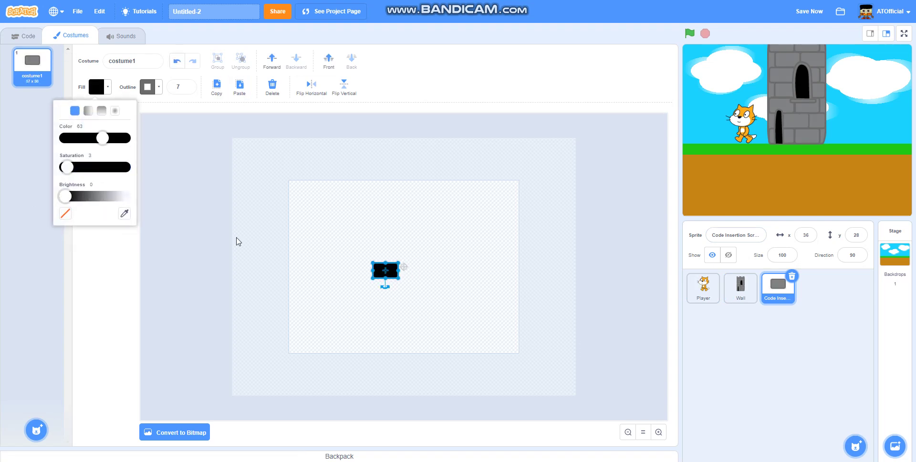
- Enlarge the black rectangle into a small screen and position it near the costume's centre
left_click(659, 432)
left_click_drag(393, 282, 440, 313)
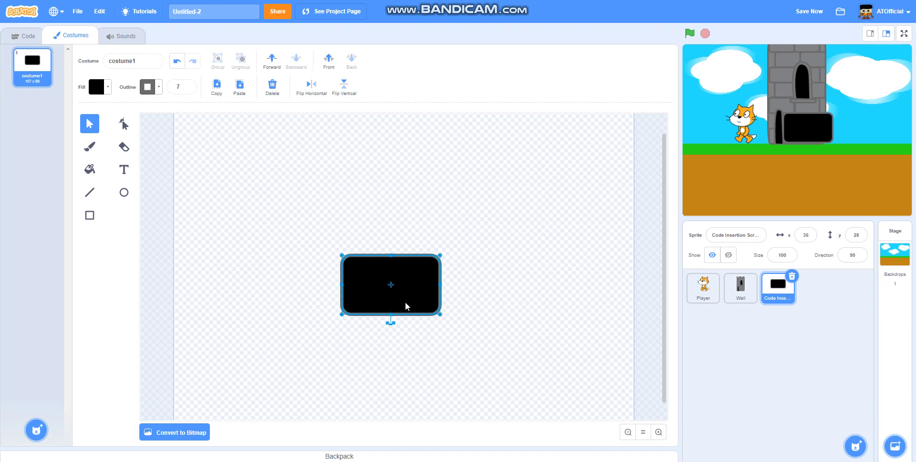
left_click_drag(439, 255, 408, 274)
left_click_drag(387, 286, 409, 249)
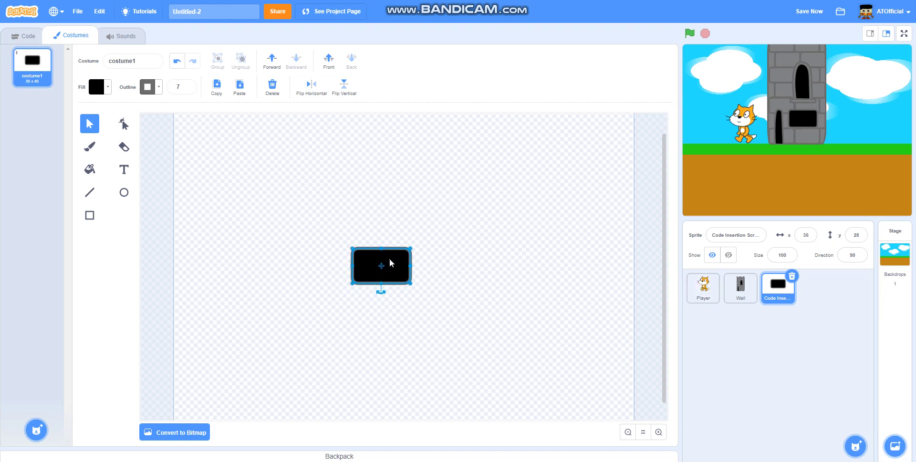
left_click(628, 431)
left_click(627, 432)
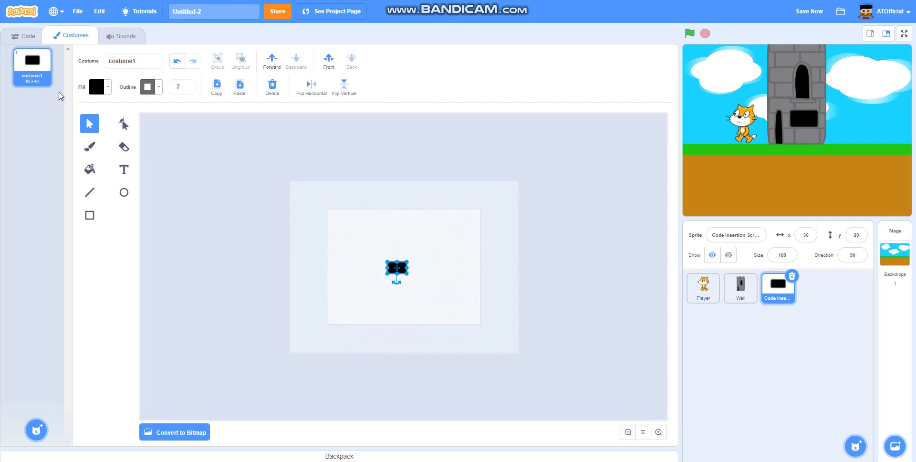
- Darken the black screen rectangle's outline to a near-black grey
left_click(158, 86)
left_click_drag(135, 198, 115, 198)
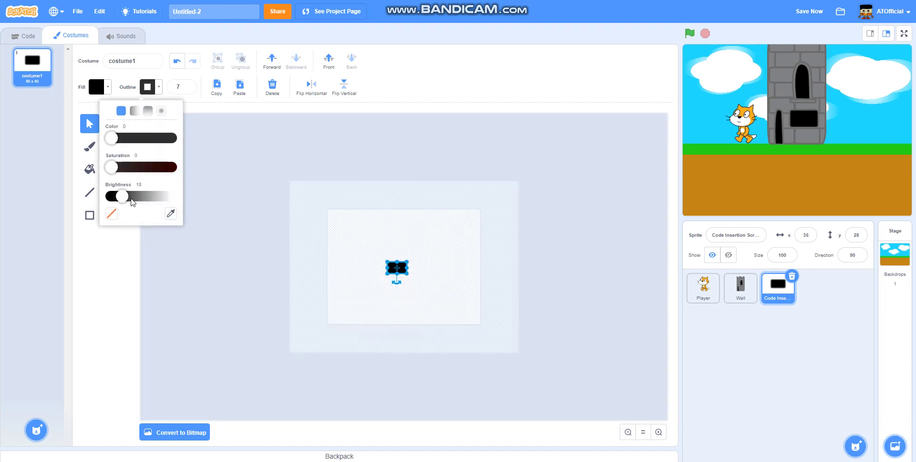
left_click(587, 378)
left_click(659, 432)
left_click(658, 432)
left_click(658, 432)
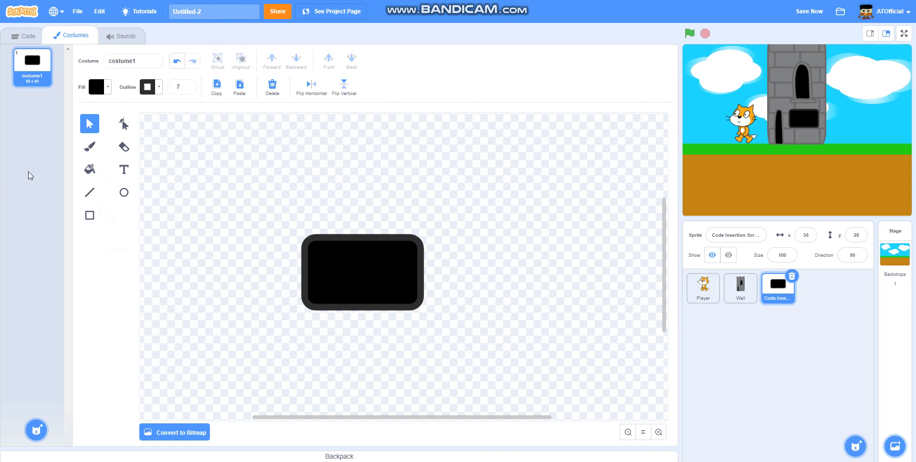
- In the Wall costume, move the window group to the tower's upper left and shrink it to a narrower size
left_click(740, 286)
mouse_move(362, 248)
left_mouse_down()
mouse_move(353, 237)
mouse_move(345, 247)
mouse_move(374, 245)
mouse_move(371, 234)
mouse_move(368, 248)
mouse_move(320, 206)
left_mouse_up()
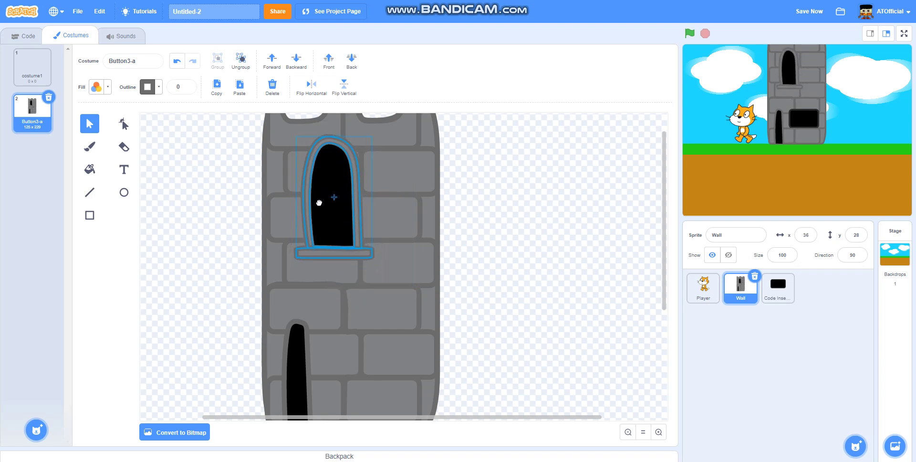
left_click_drag(371, 254, 320, 205)
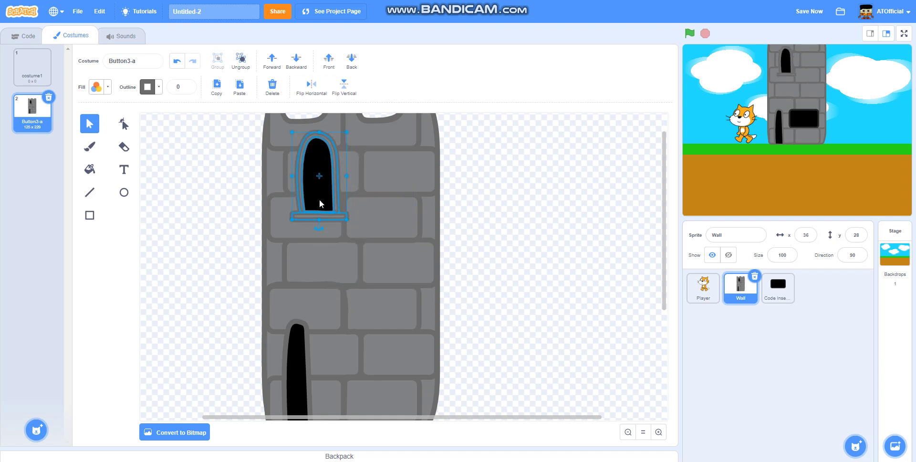
- Duplicate the small window and place the copy lower on the right side of the tower
left_click(208, 92)
left_click(239, 87)
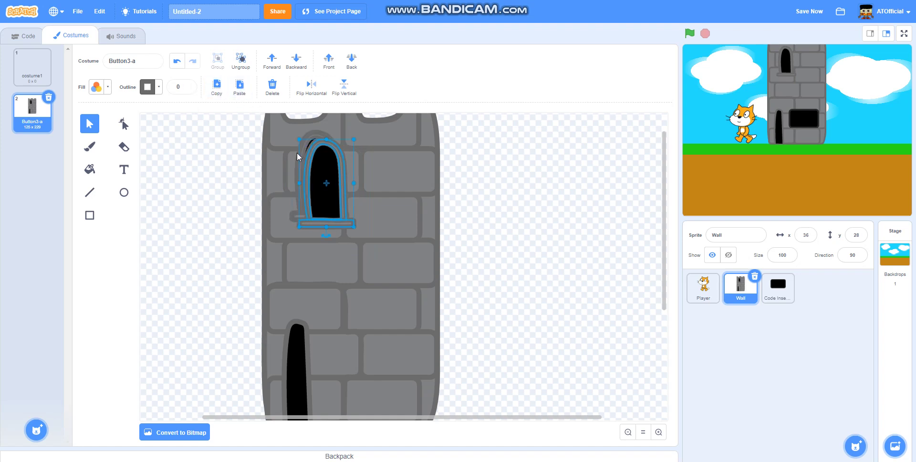
left_click_drag(328, 210, 374, 270)
- In the Code Insertion Screen costume, move the black screen slightly down so it sits farther below the second window
left_click(778, 286)
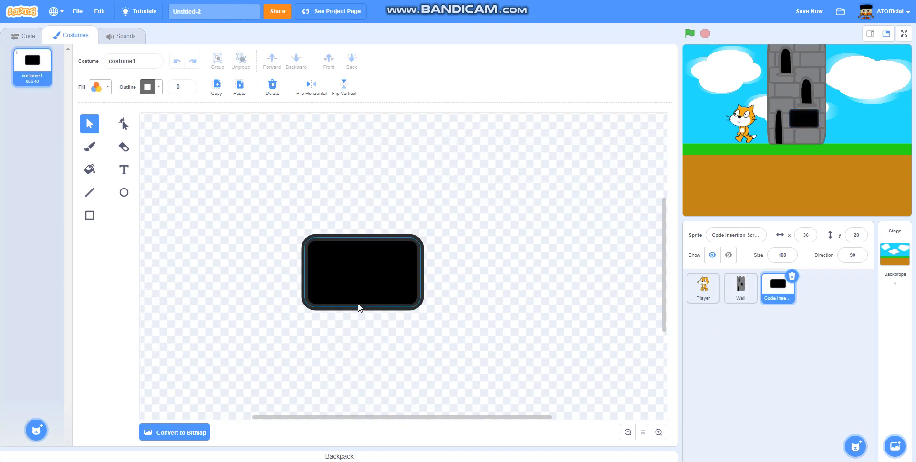
left_click(353, 285)
key("Down")
left_click(560, 333)
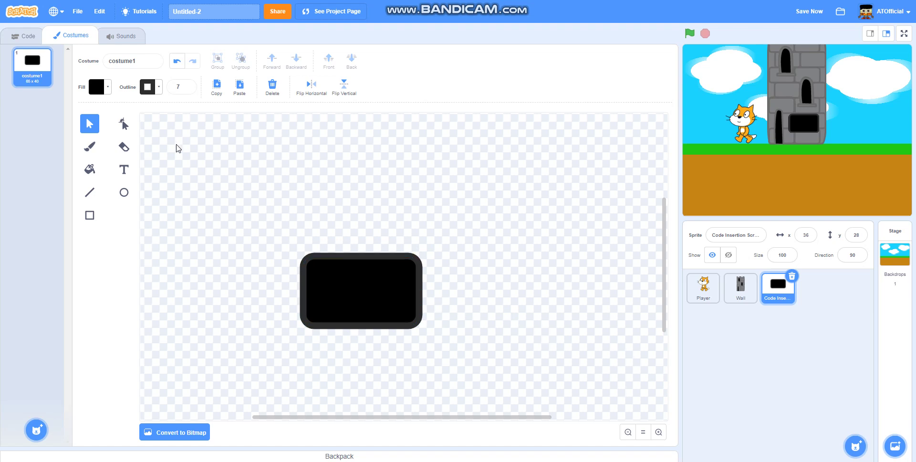
- Start a script for the Code Insertion Screen sprite with a when green flag clicked block
left_click(27, 44)
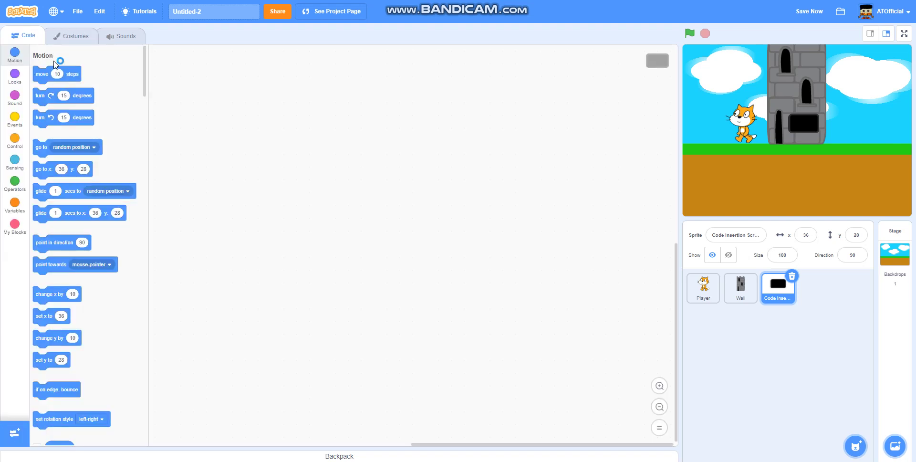
left_click(14, 140)
scroll(62, 244, "up", 3)
scroll(62, 243, "up", 7)
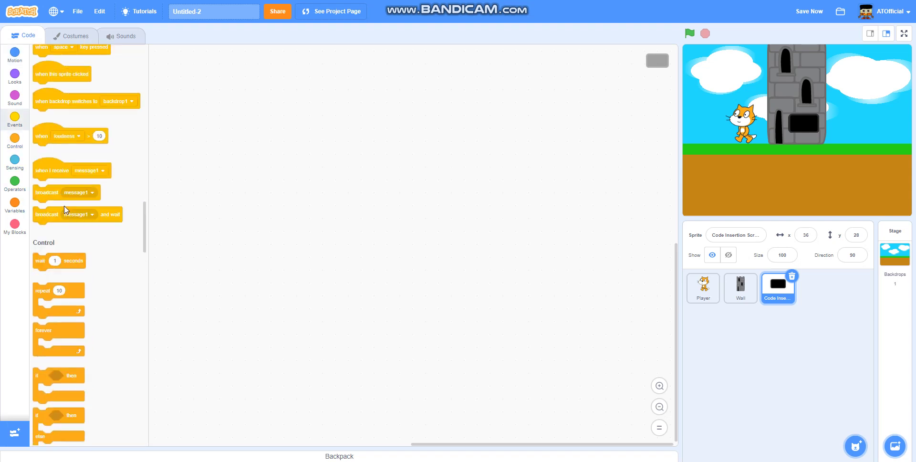
left_click_drag(41, 306, 305, 268)
- Create a new broadcast message named Activate and attach its broadcast block under the green flag block
scroll(80, 326, "down", 5)
left_click(66, 291)
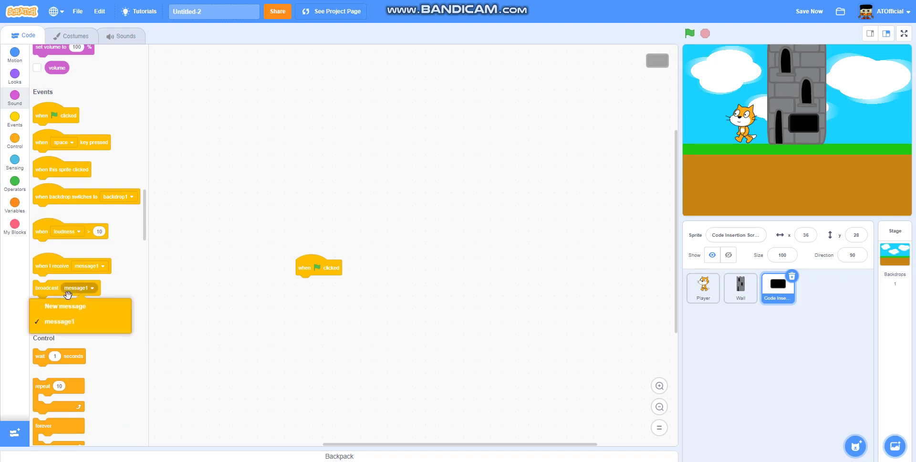
left_click(64, 310)
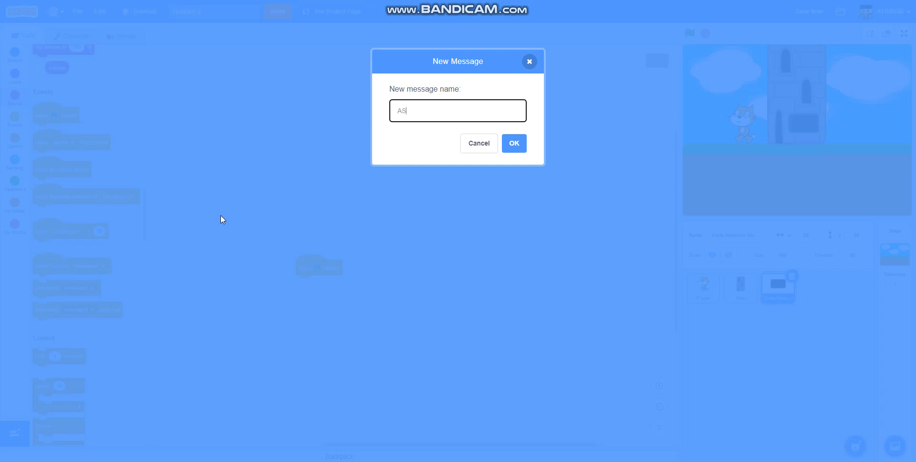
type("Activate")
left_click(517, 148)
left_click_drag(81, 293, 315, 297)
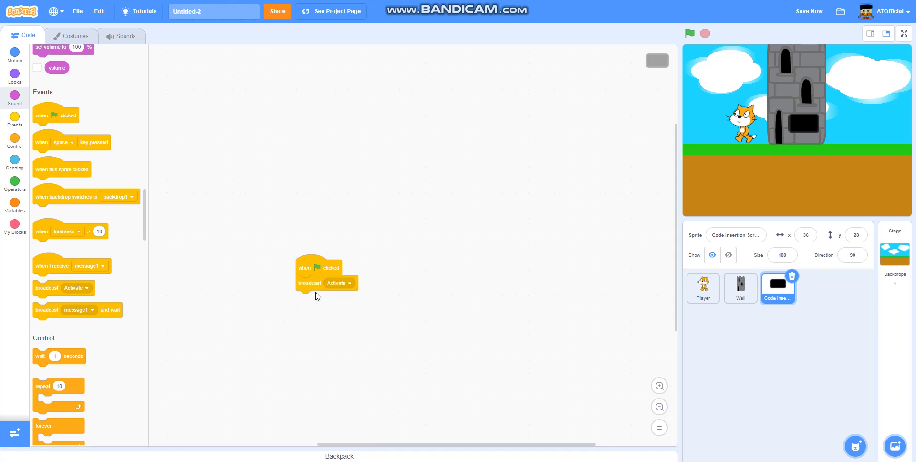